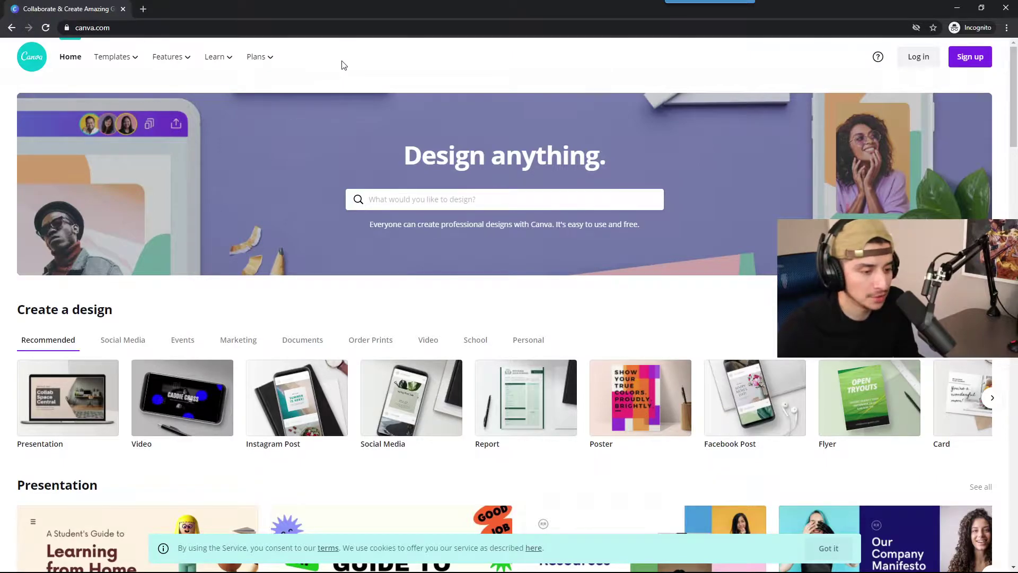
- Look over the design categories and template rows on the public home page
{"action": "scroll", "coordinate": [425, 238], "scroll_direction": "down", "scroll_amount": 5}
{"action": "scroll", "coordinate": [371, 191], "scroll_direction": "down", "scroll_amount": 4}
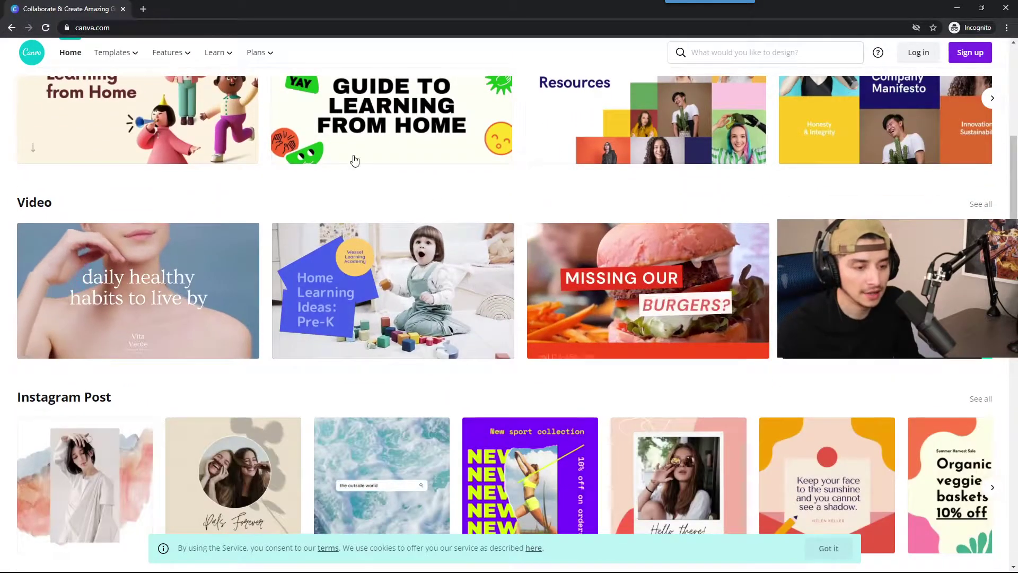
{"action": "scroll", "coordinate": [249, 193], "scroll_direction": "down", "scroll_amount": 2}
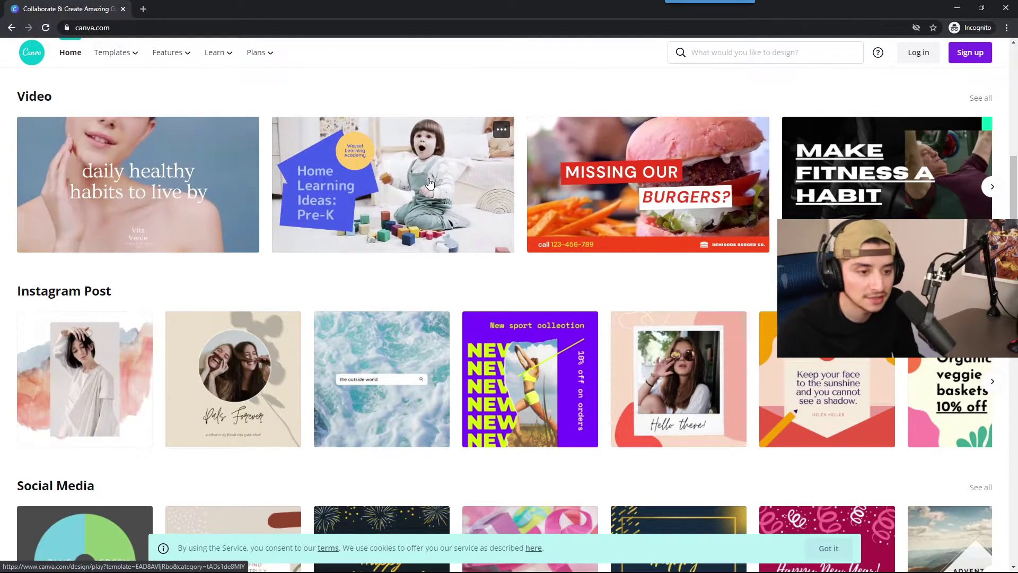
{"action": "scroll", "coordinate": [430, 183], "scroll_direction": "up", "scroll_amount": 6}
{"action": "scroll", "coordinate": [430, 183], "scroll_direction": "down", "scroll_amount": 1}
{"action": "scroll", "coordinate": [453, 282], "scroll_direction": "up", "scroll_amount": 6}
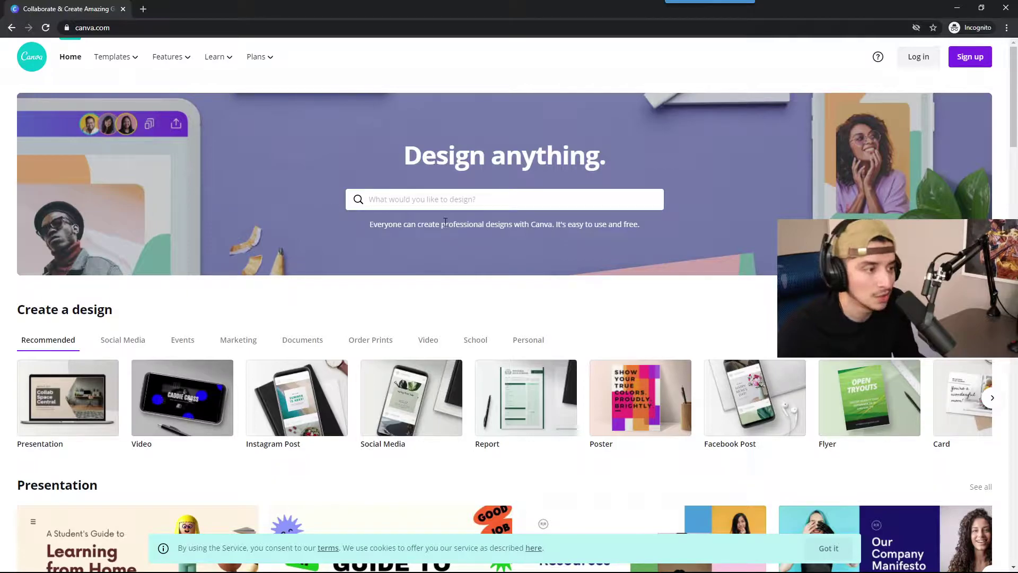
- Sign up with a Google account and go through both parts of the welcome tour
{"action": "left_click", "coordinate": [968, 56]}
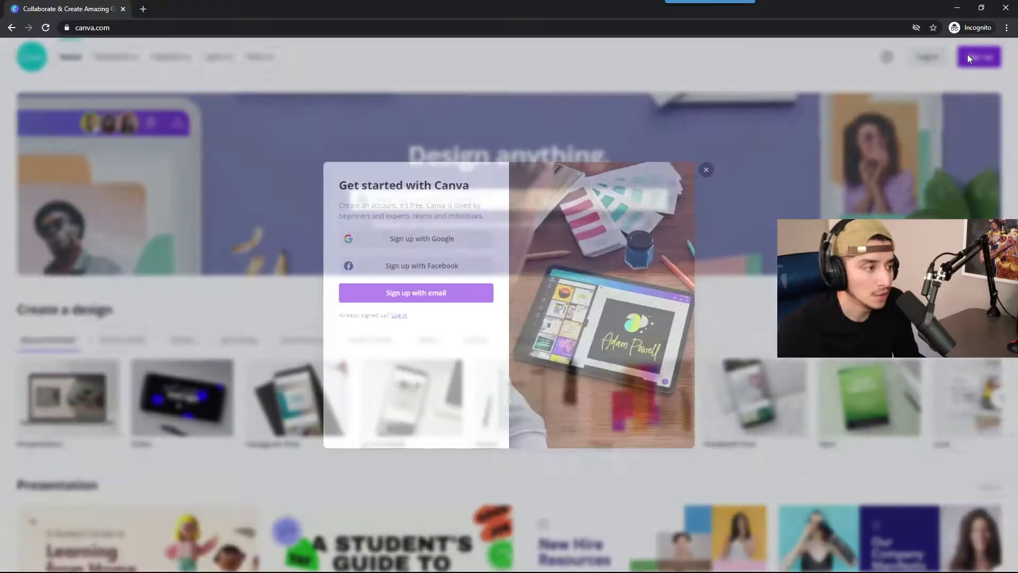
{"action": "left_click", "coordinate": [438, 233]}
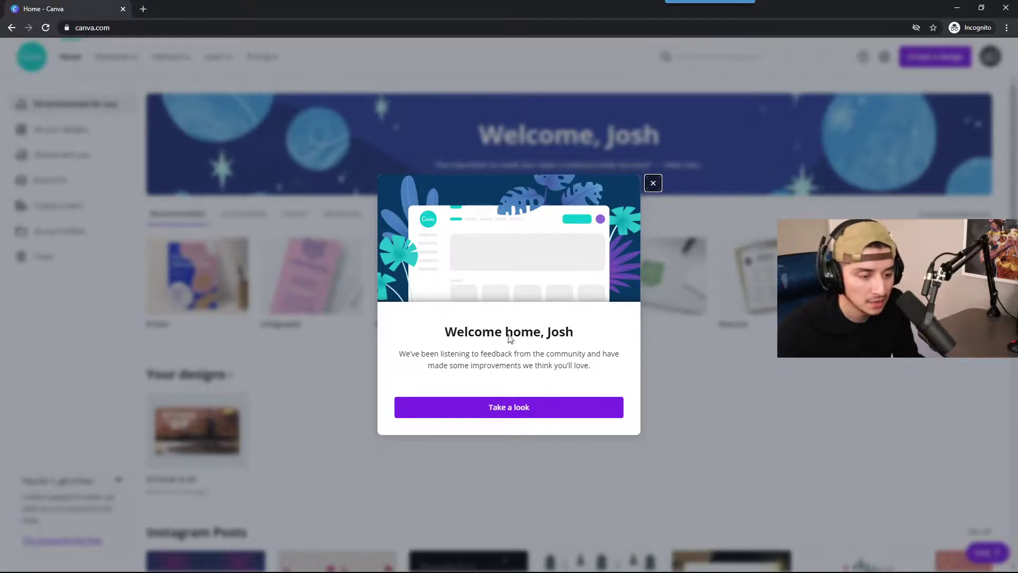
{"action": "left_click", "coordinate": [552, 411]}
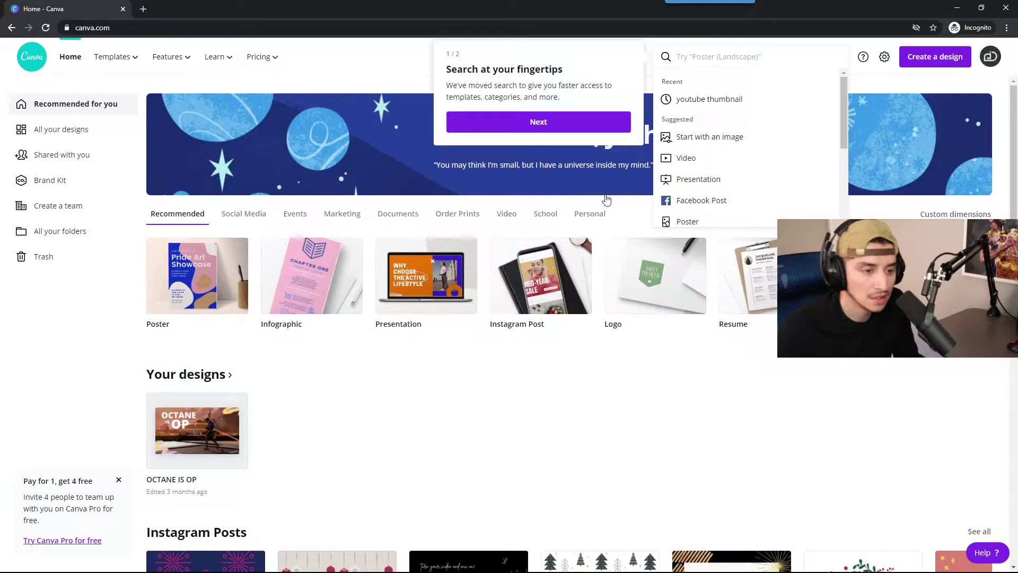
{"action": "scroll", "coordinate": [318, 233], "scroll_direction": "down", "scroll_amount": 3}
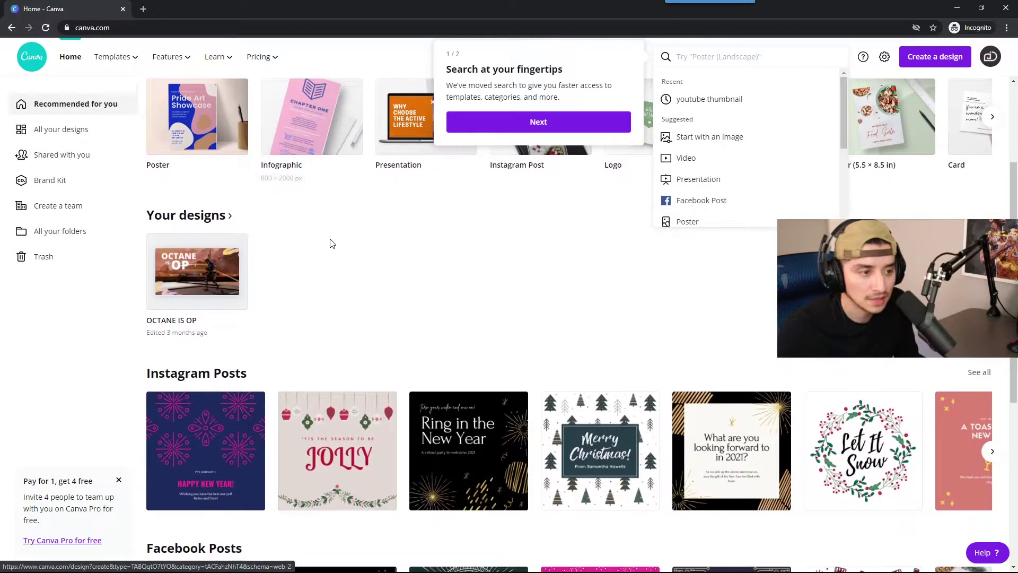
{"action": "scroll", "coordinate": [334, 245], "scroll_direction": "up", "scroll_amount": 3}
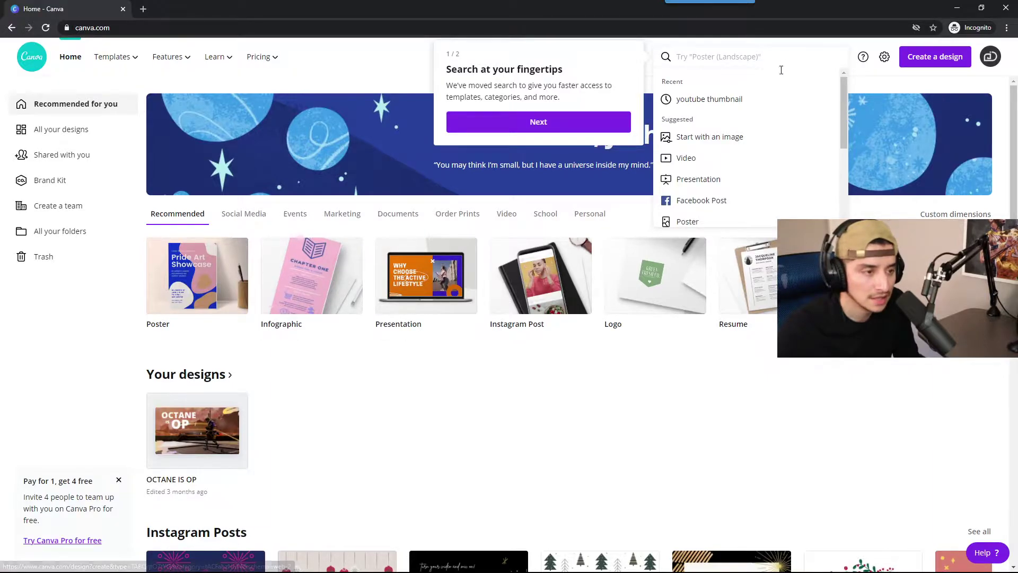
{"action": "left_click", "coordinate": [543, 123]}
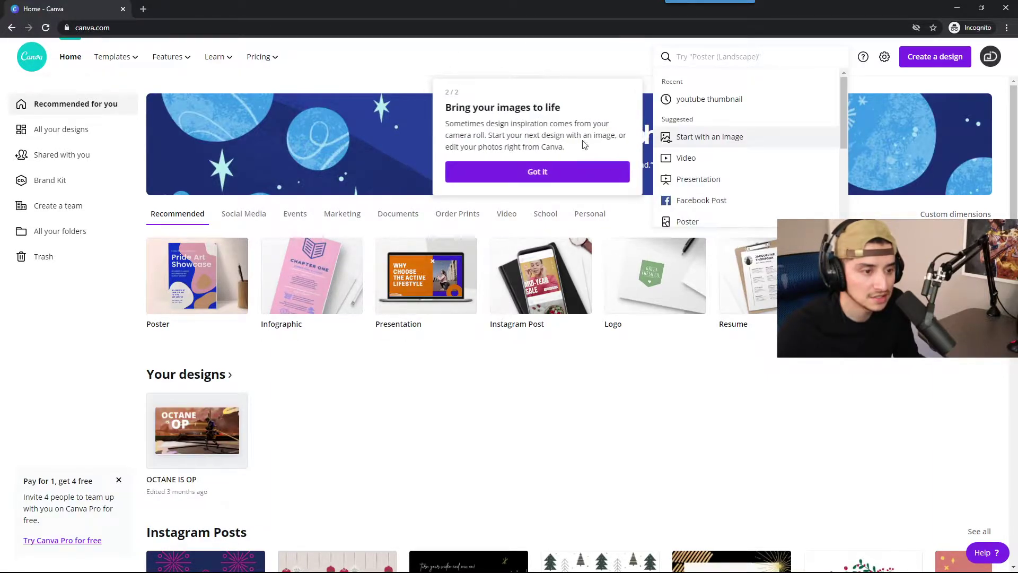
{"action": "left_click", "coordinate": [579, 175]}
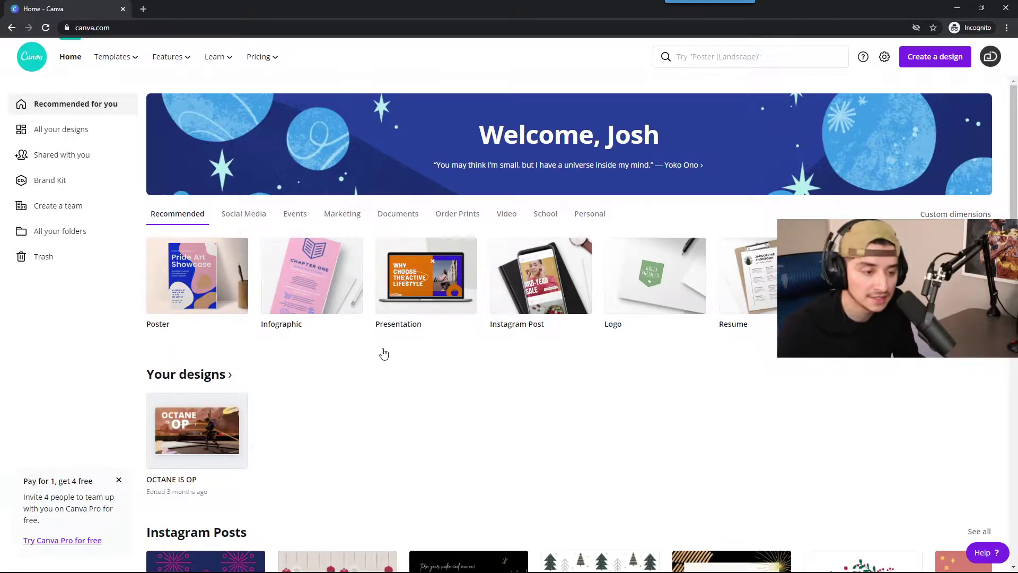
- Search the templates for the recent term "youtube thumbnail"
{"action": "scroll", "coordinate": [384, 339], "scroll_direction": "down", "scroll_amount": 1}
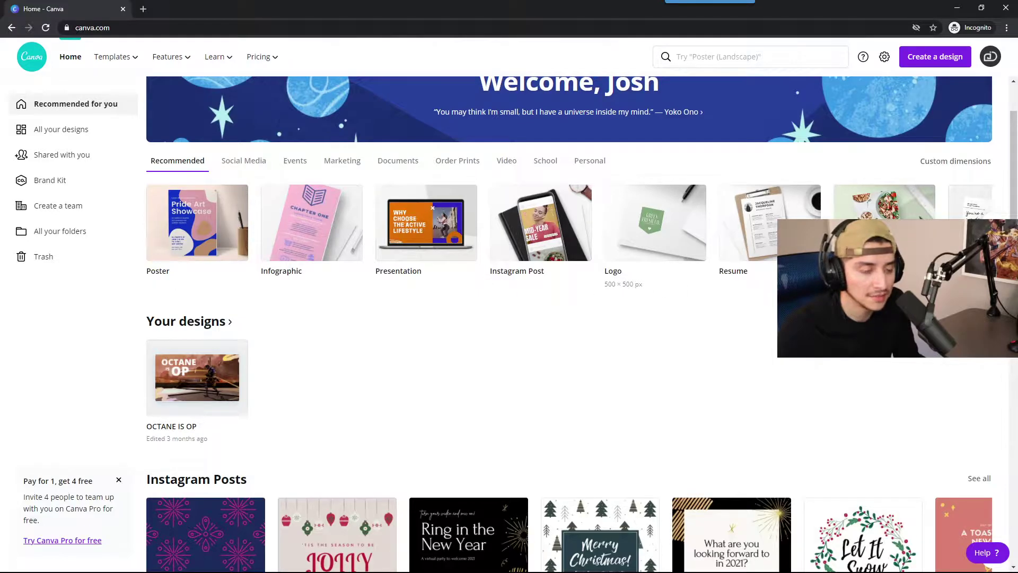
{"action": "scroll", "coordinate": [541, 375], "scroll_direction": "down", "scroll_amount": 4}
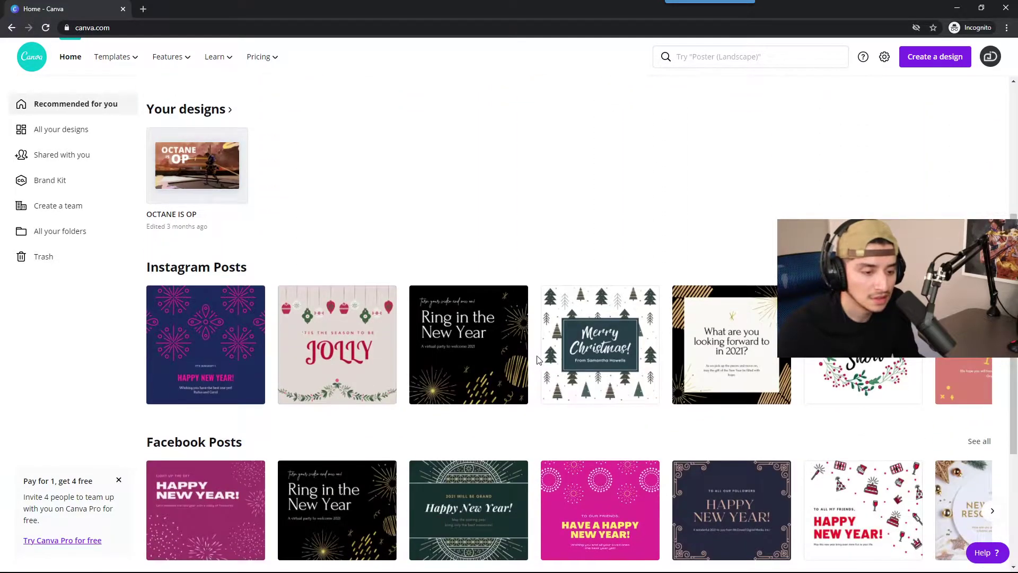
{"action": "scroll", "coordinate": [537, 359], "scroll_direction": "down", "scroll_amount": 4}
{"action": "scroll", "coordinate": [537, 356], "scroll_direction": "up", "scroll_amount": 9}
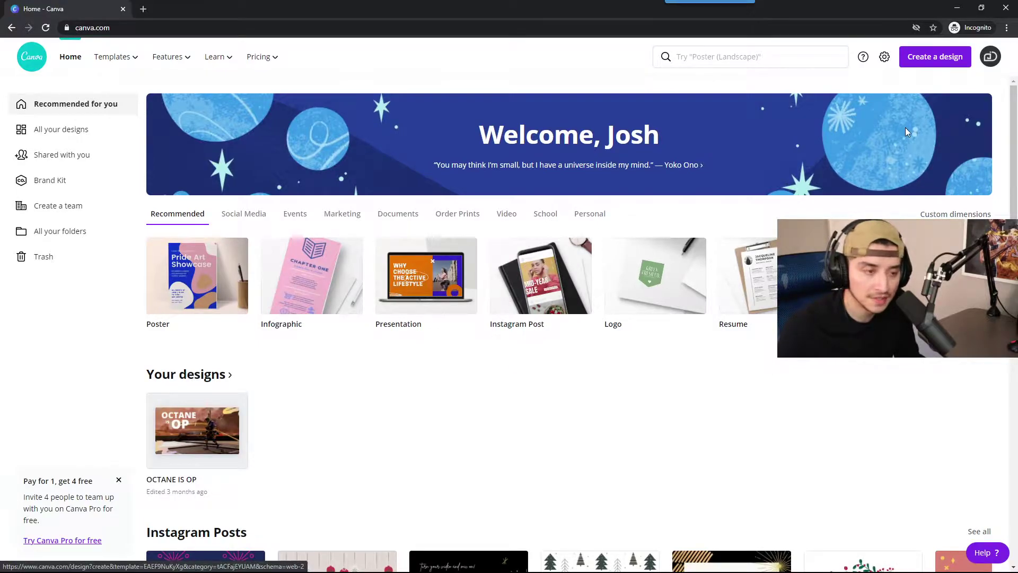
{"action": "left_click", "coordinate": [780, 59]}
{"action": "left_click", "coordinate": [735, 101]}
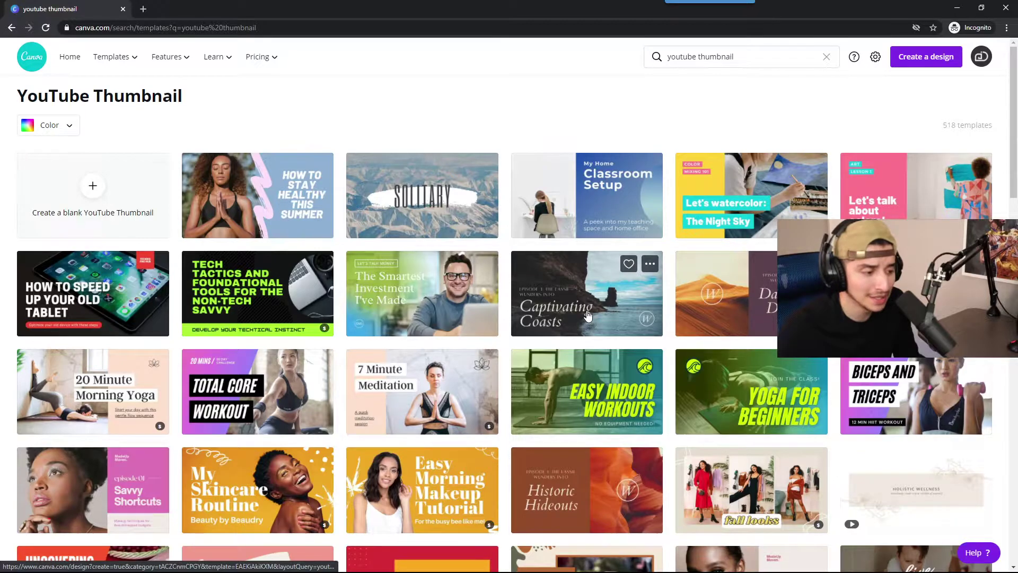
- Browse the YouTube thumbnail templates, examining the styles and the gaming designs on offer
{"action": "scroll", "coordinate": [587, 315], "scroll_direction": "down", "scroll_amount": 2}
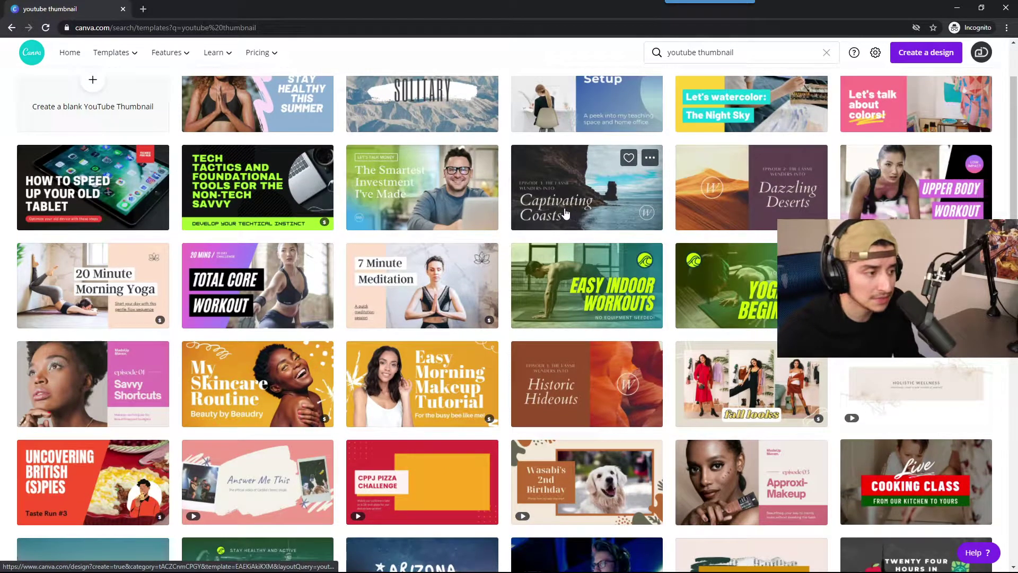
{"action": "scroll", "coordinate": [545, 208], "scroll_direction": "down", "scroll_amount": 1}
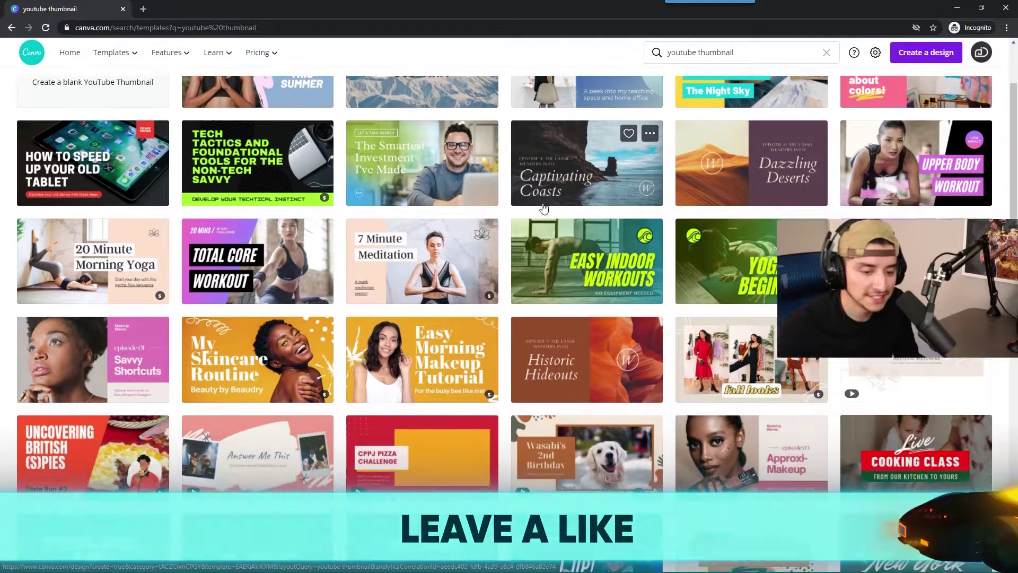
{"action": "scroll", "coordinate": [544, 208], "scroll_direction": "down", "scroll_amount": 5}
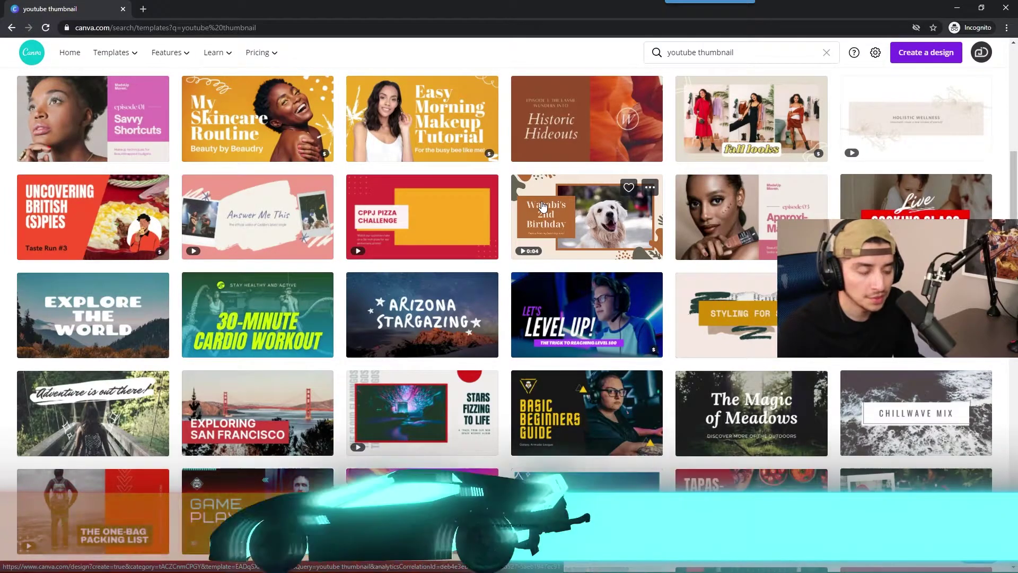
{"action": "scroll", "coordinate": [543, 206], "scroll_direction": "down", "scroll_amount": 3}
{"action": "mouse_move", "coordinate": [528, 469]}
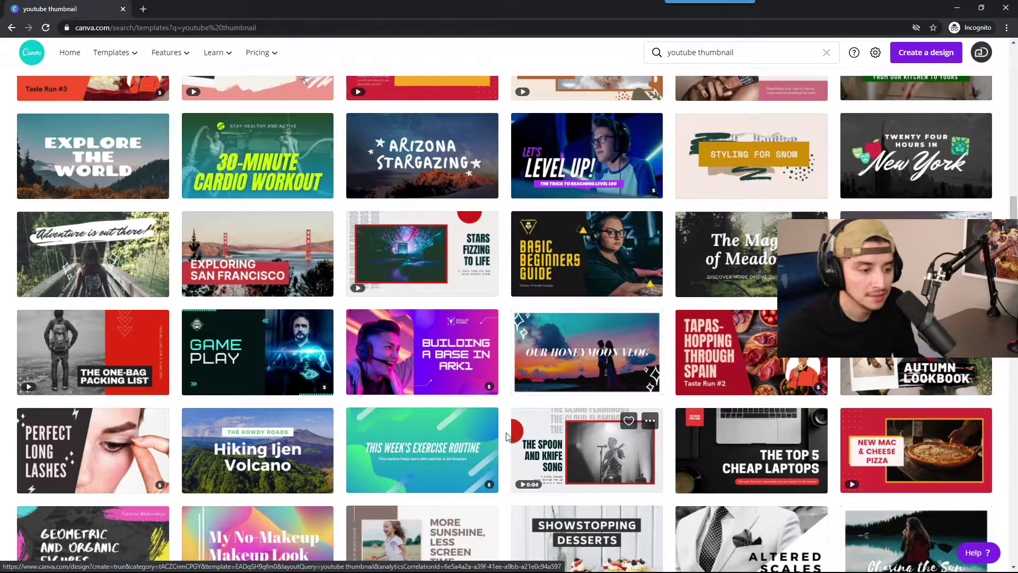
{"action": "mouse_move", "coordinate": [432, 357]}
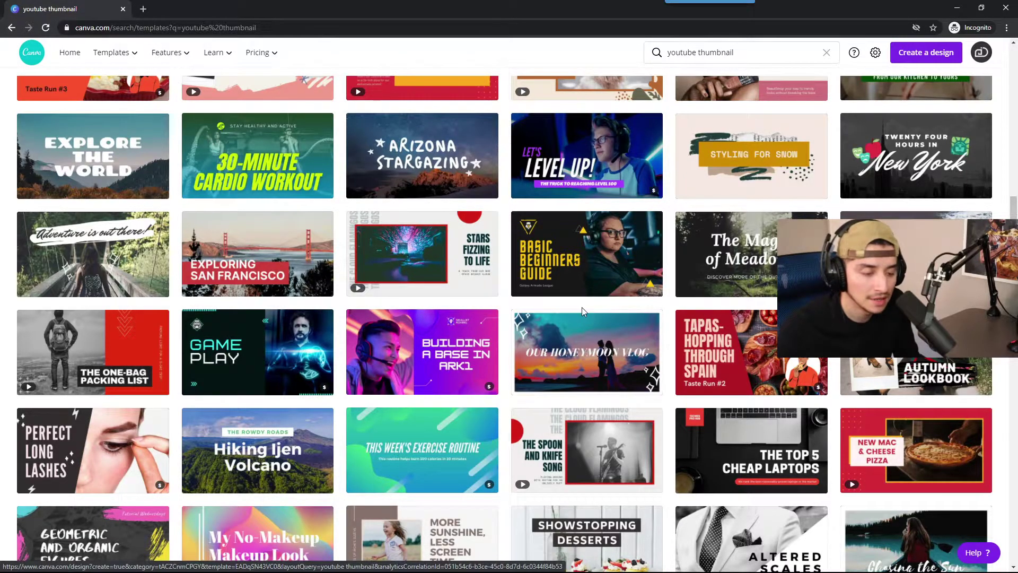
{"action": "scroll", "coordinate": [571, 307], "scroll_direction": "down", "scroll_amount": 5}
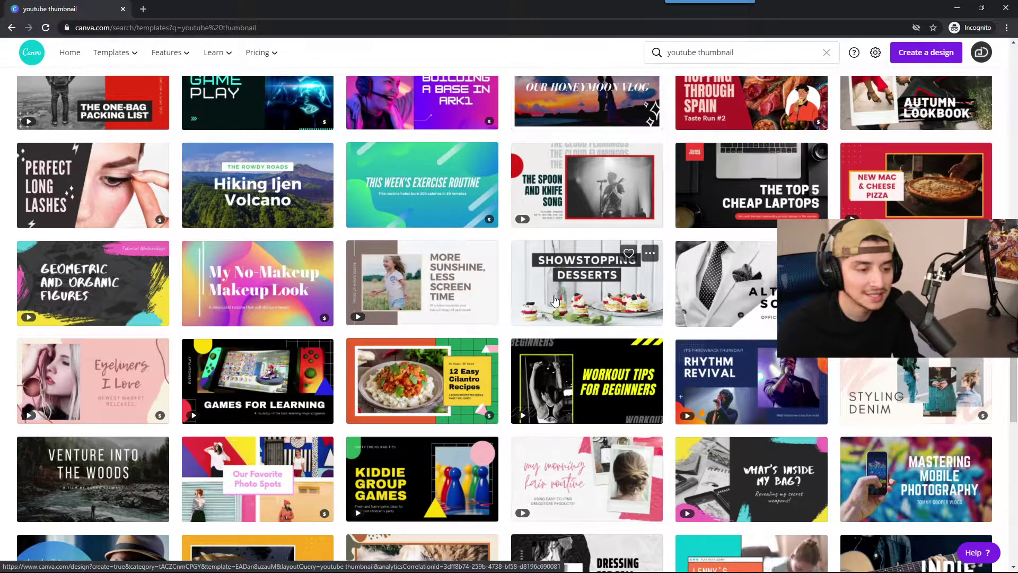
- Switch to the YouTube channel's videos page and examine the thumbnail styles of its recent and older uploads
{"action": "left_click_drag", "start_coordinate": [447, 11], "coordinate": [680, 77]}
{"action": "left_click", "coordinate": [80, 5]}
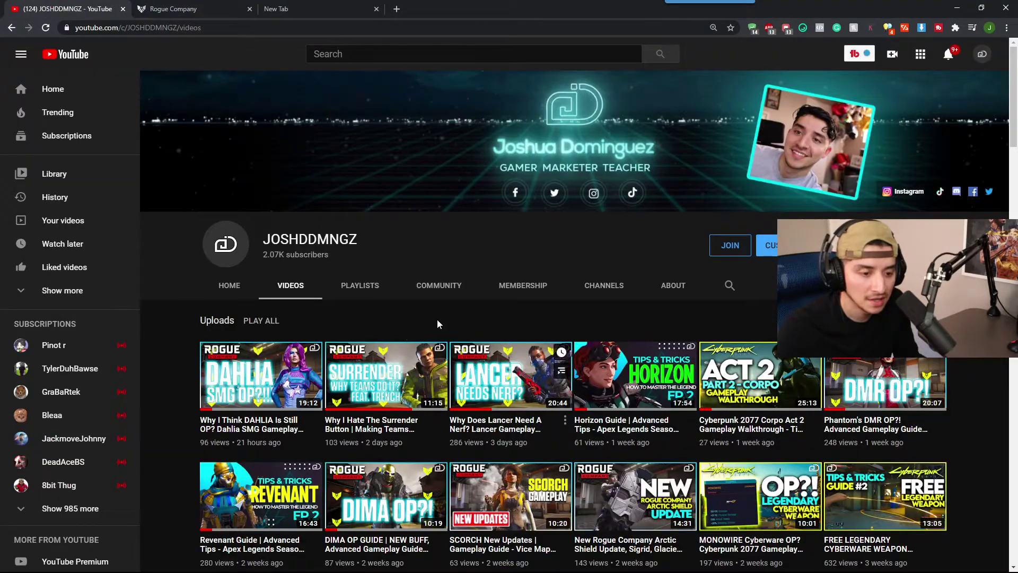
{"action": "scroll", "coordinate": [437, 319], "scroll_direction": "down", "scroll_amount": 4}
{"action": "scroll", "coordinate": [486, 360], "scroll_direction": "down", "scroll_amount": 3}
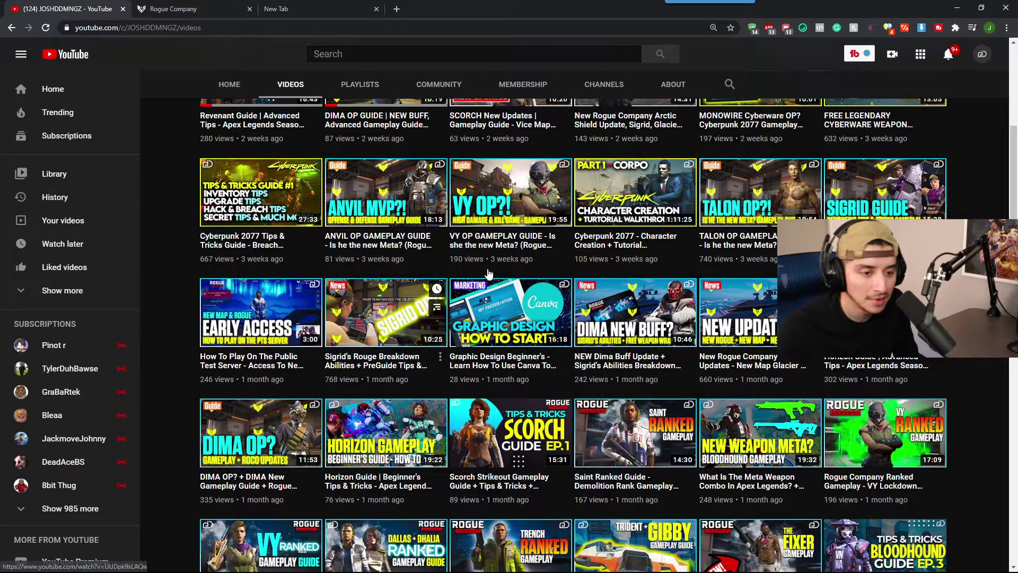
{"action": "scroll", "coordinate": [631, 329], "scroll_direction": "up", "scroll_amount": 6}
{"action": "scroll", "coordinate": [631, 329], "scroll_direction": "up", "scroll_amount": 2}
{"action": "scroll", "coordinate": [621, 319], "scroll_direction": "down", "scroll_amount": 10}
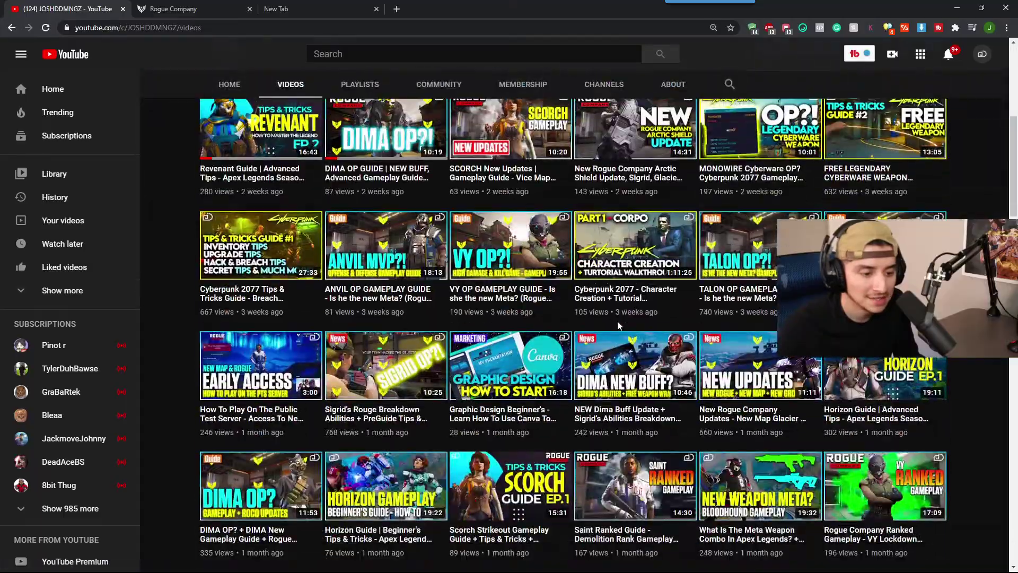
{"action": "scroll", "coordinate": [619, 325], "scroll_direction": "up", "scroll_amount": 6}
{"action": "scroll", "coordinate": [618, 325], "scroll_direction": "down", "scroll_amount": 20}
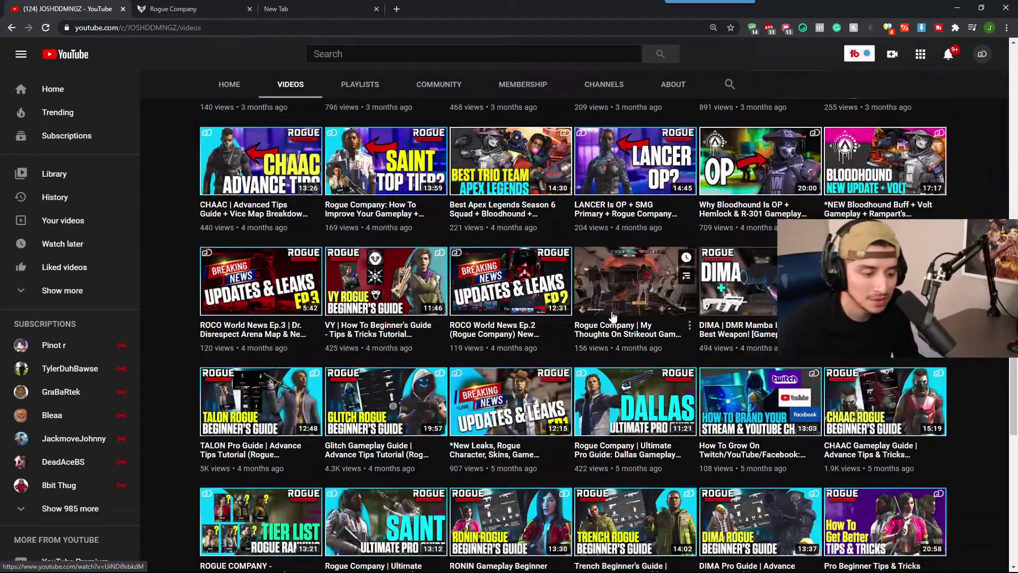
{"action": "scroll", "coordinate": [612, 317], "scroll_direction": "down", "scroll_amount": 6}
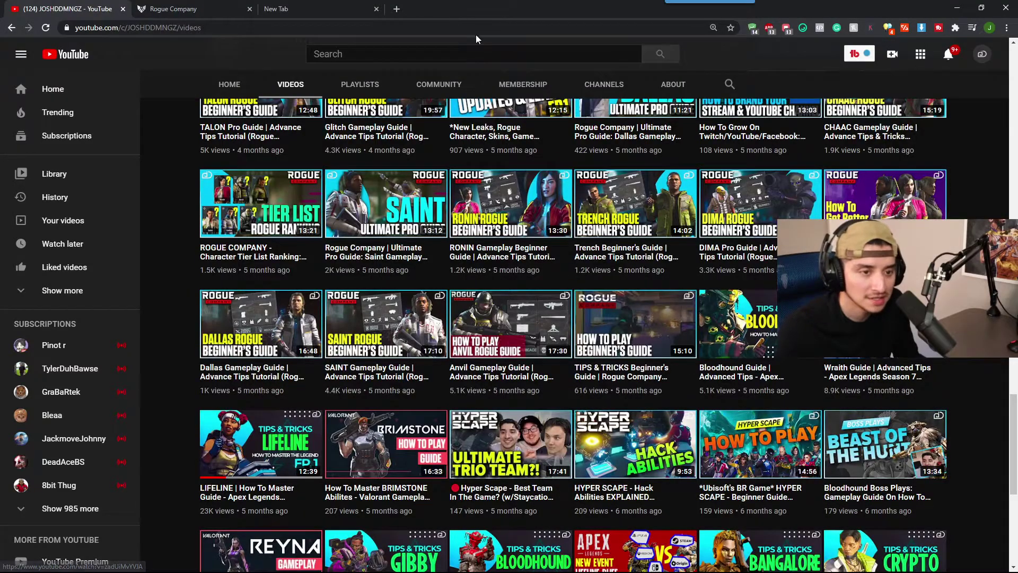
{"action": "scroll", "coordinate": [611, 317], "scroll_direction": "up", "scroll_amount": 20}
{"action": "scroll", "coordinate": [568, 308], "scroll_direction": "down", "scroll_amount": 2}
{"action": "scroll", "coordinate": [568, 308], "scroll_direction": "down", "scroll_amount": 12}
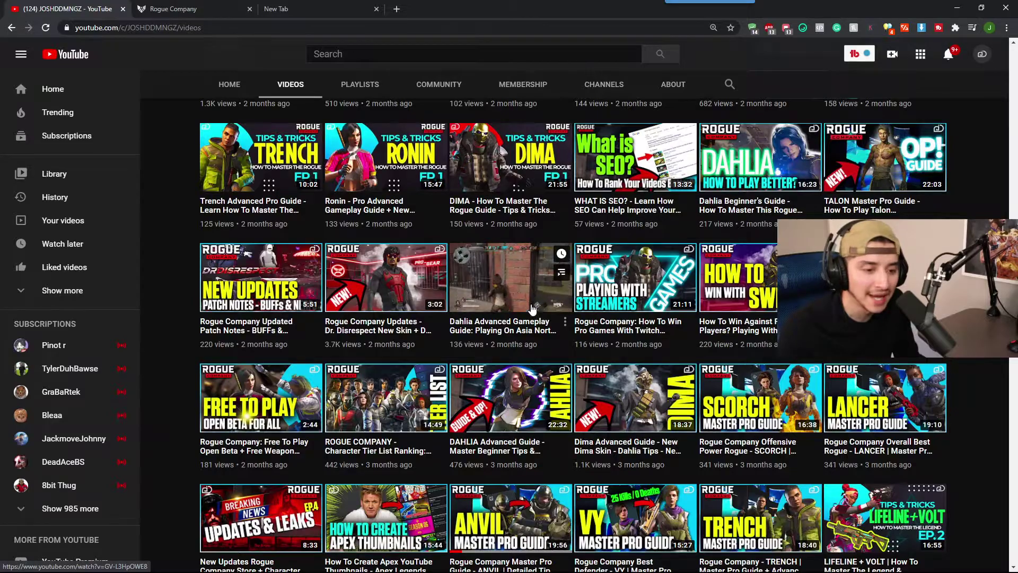
- Return to Canva and compare more of the YouTube thumbnail templates for layout and style ideas
{"action": "key", "text": "alt+Tab"}
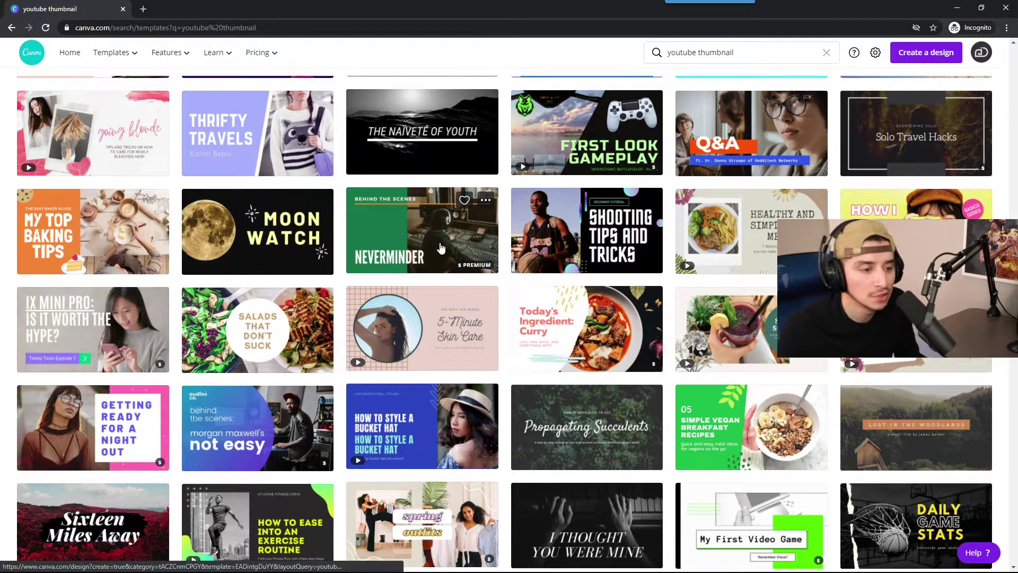
{"action": "scroll", "coordinate": [424, 245], "scroll_direction": "up", "scroll_amount": 8}
{"action": "scroll", "coordinate": [441, 248], "scroll_direction": "up", "scroll_amount": 2}
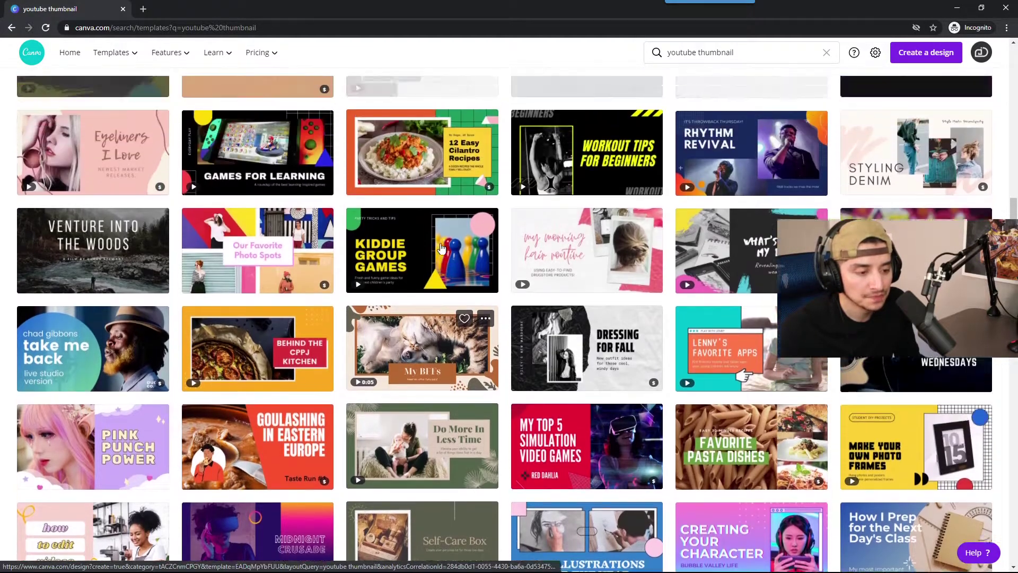
{"action": "scroll", "coordinate": [440, 248], "scroll_direction": "down", "scroll_amount": 4}
{"action": "scroll", "coordinate": [439, 248], "scroll_direction": "down", "scroll_amount": 3}
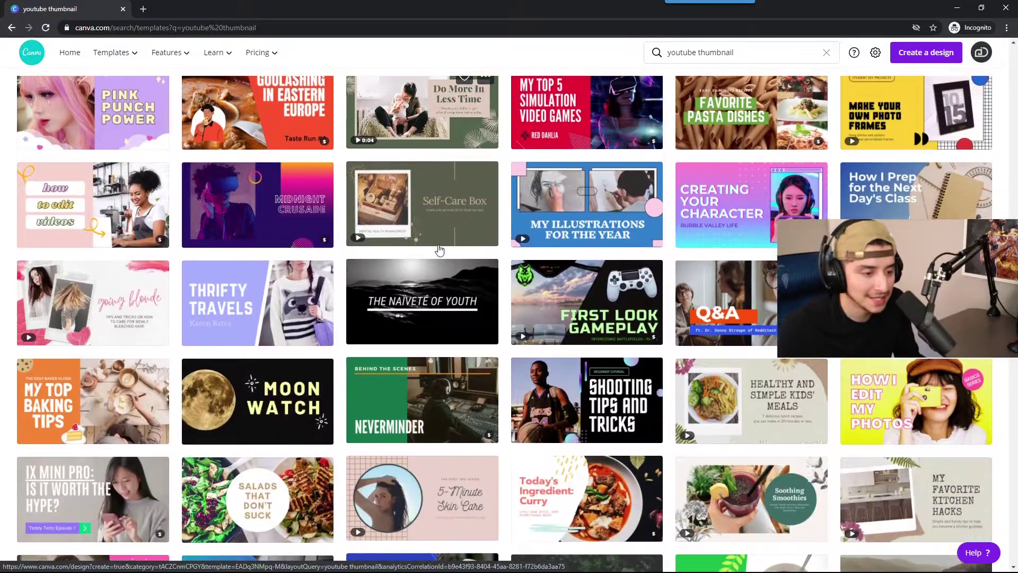
{"action": "scroll", "coordinate": [440, 246], "scroll_direction": "down", "scroll_amount": 3}
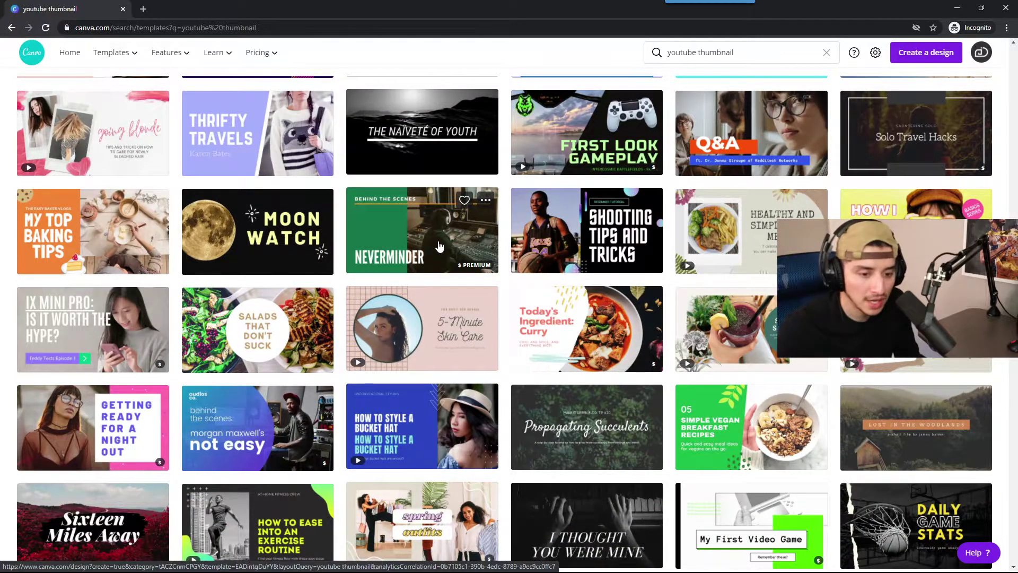
{"action": "scroll", "coordinate": [440, 245], "scroll_direction": "up", "scroll_amount": 10}
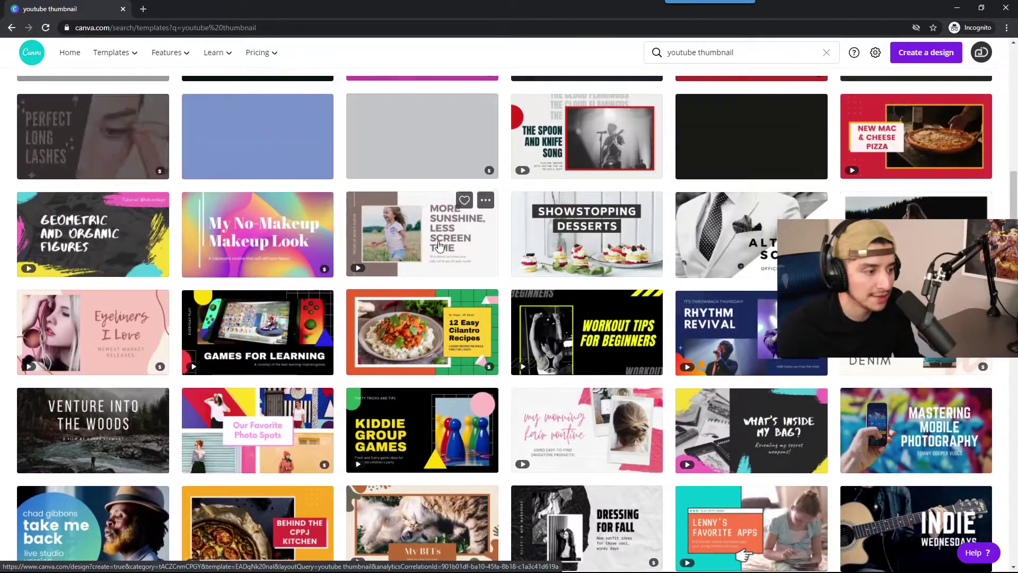
{"action": "scroll", "coordinate": [440, 246], "scroll_direction": "up", "scroll_amount": 10}
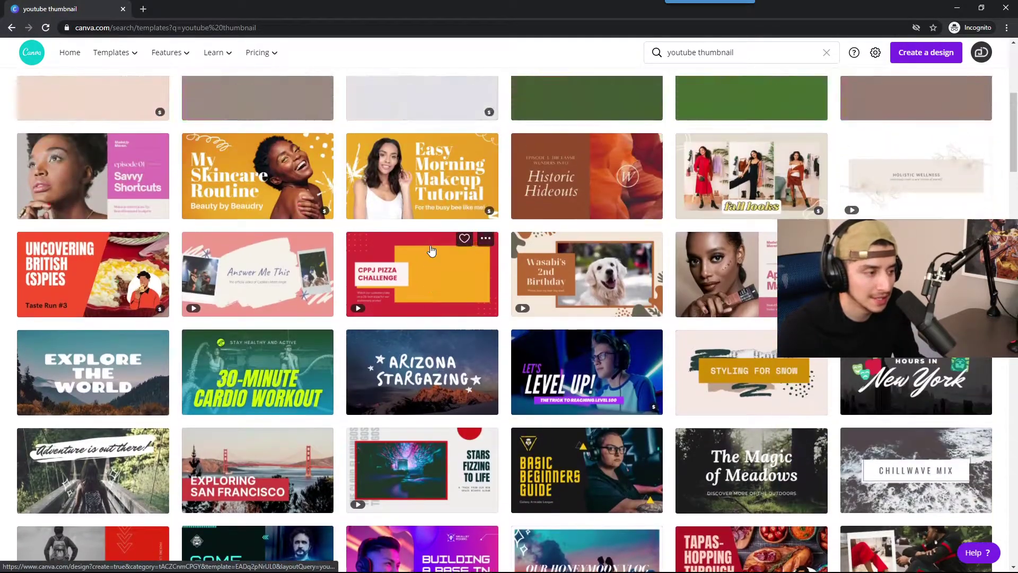
{"action": "scroll", "coordinate": [432, 250], "scroll_direction": "up", "scroll_amount": 5}
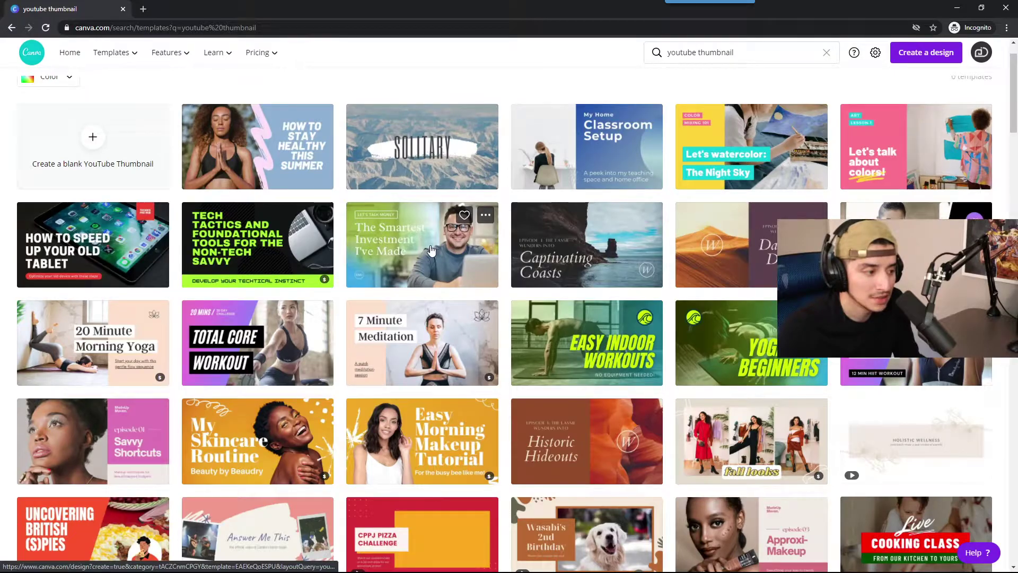
{"action": "scroll", "coordinate": [431, 250], "scroll_direction": "up", "scroll_amount": 1}
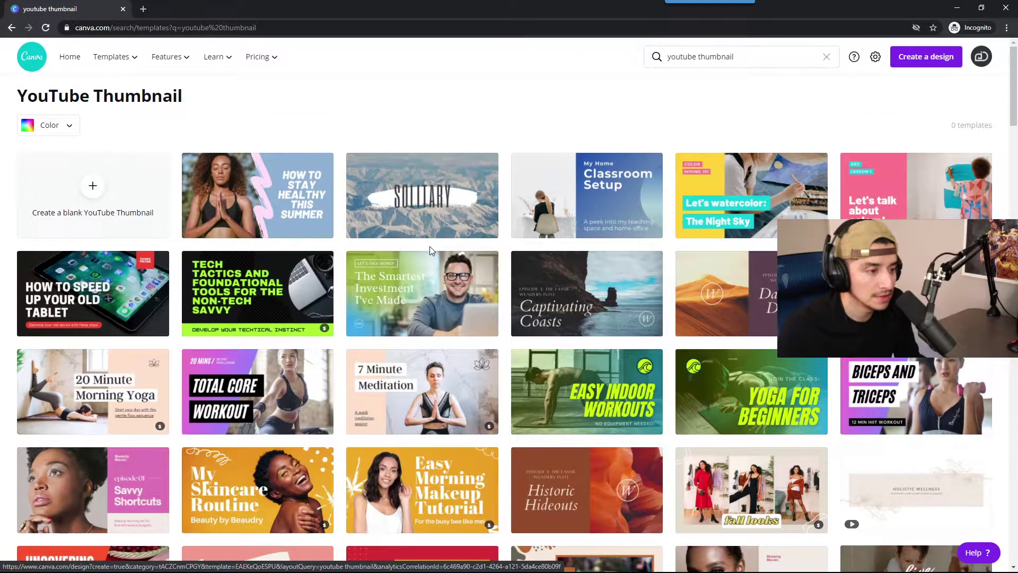
{"action": "scroll", "coordinate": [429, 246], "scroll_direction": "down", "scroll_amount": 3}
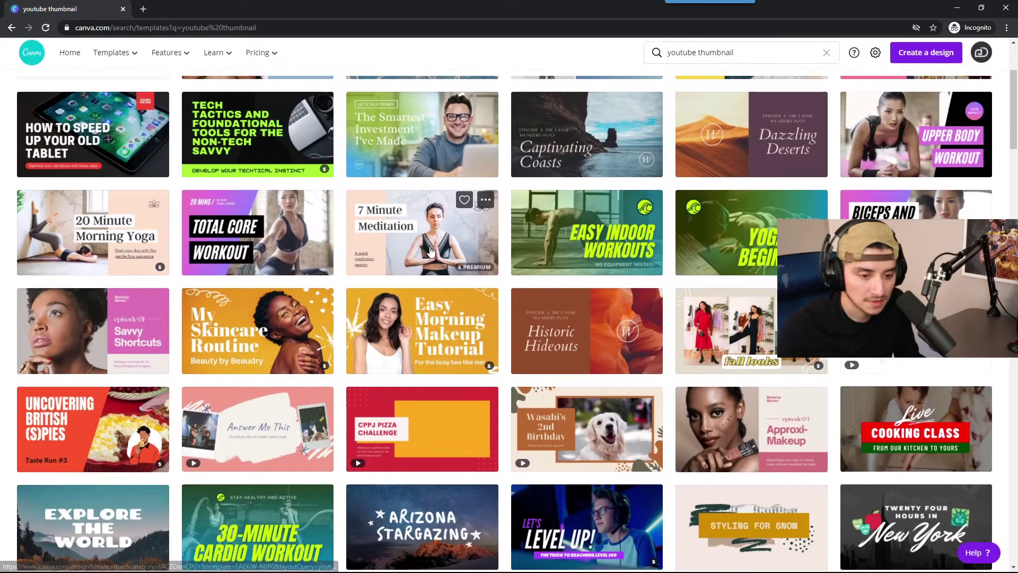
- Look further through the YouTube thumbnail templates and open the Rock Guitarist "Indie Wednesdays" template for editing
{"action": "scroll", "coordinate": [431, 251], "scroll_direction": "down", "scroll_amount": 5}
{"action": "scroll", "coordinate": [431, 251], "scroll_direction": "down", "scroll_amount": 7}
{"action": "scroll", "coordinate": [431, 251], "scroll_direction": "up", "scroll_amount": 6}
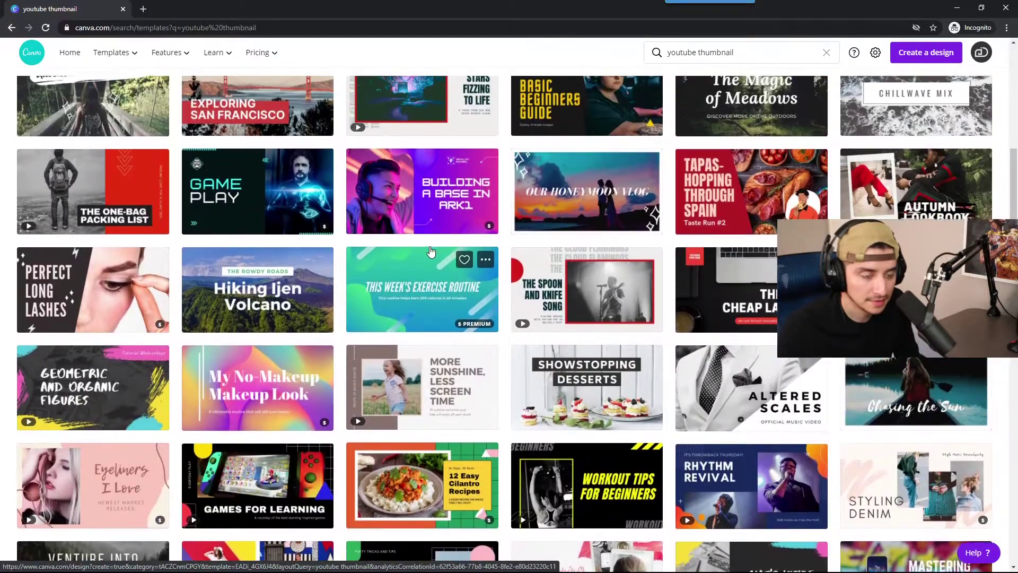
{"action": "scroll", "coordinate": [431, 252], "scroll_direction": "down", "scroll_amount": 6}
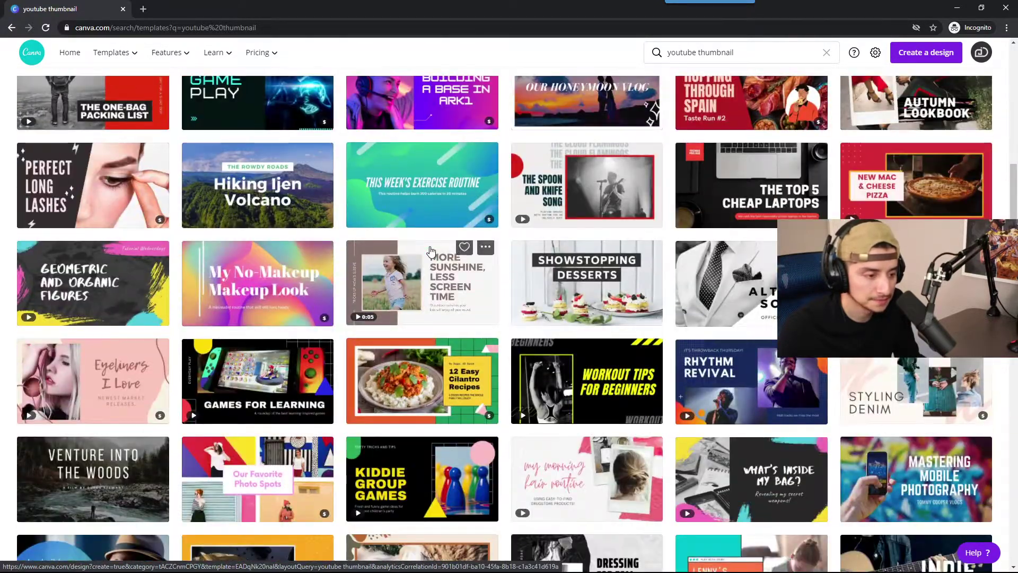
{"action": "scroll", "coordinate": [431, 251], "scroll_direction": "down", "scroll_amount": 4}
{"action": "scroll", "coordinate": [431, 251], "scroll_direction": "down", "scroll_amount": 2}
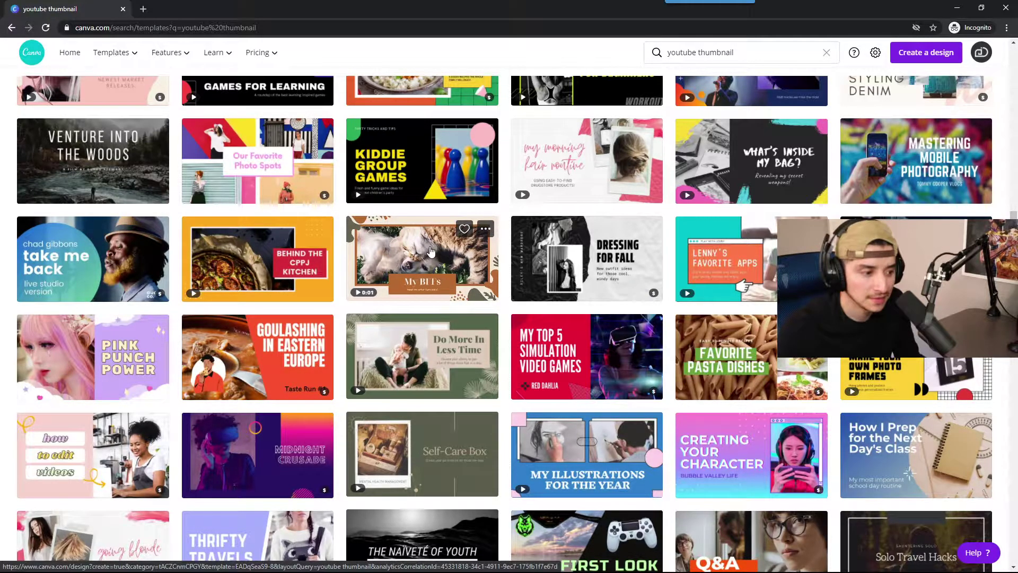
{"action": "scroll", "coordinate": [431, 251], "scroll_direction": "down", "scroll_amount": 3}
{"action": "scroll", "coordinate": [431, 251], "scroll_direction": "down", "scroll_amount": 2}
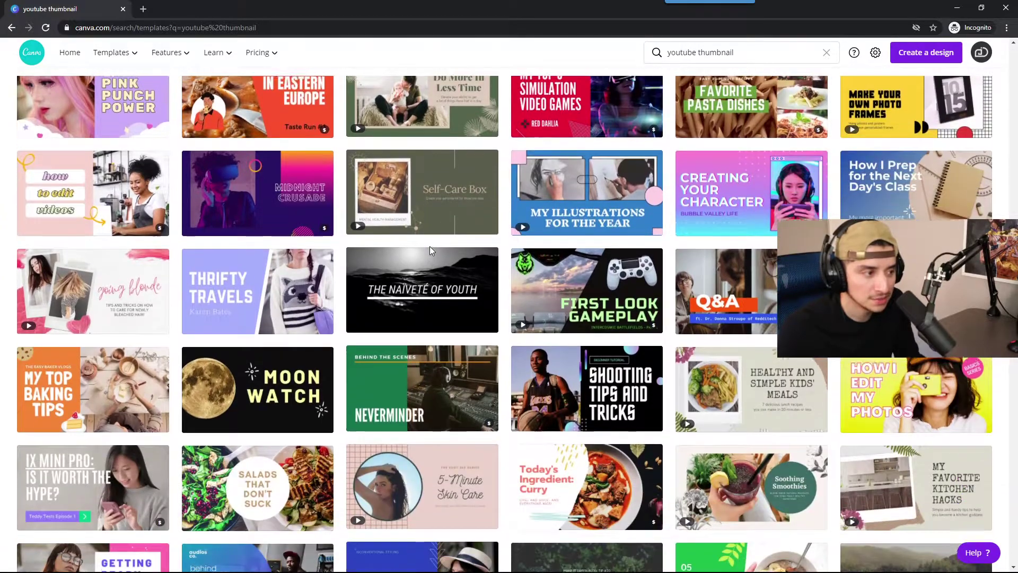
{"action": "scroll", "coordinate": [431, 251], "scroll_direction": "up", "scroll_amount": 5}
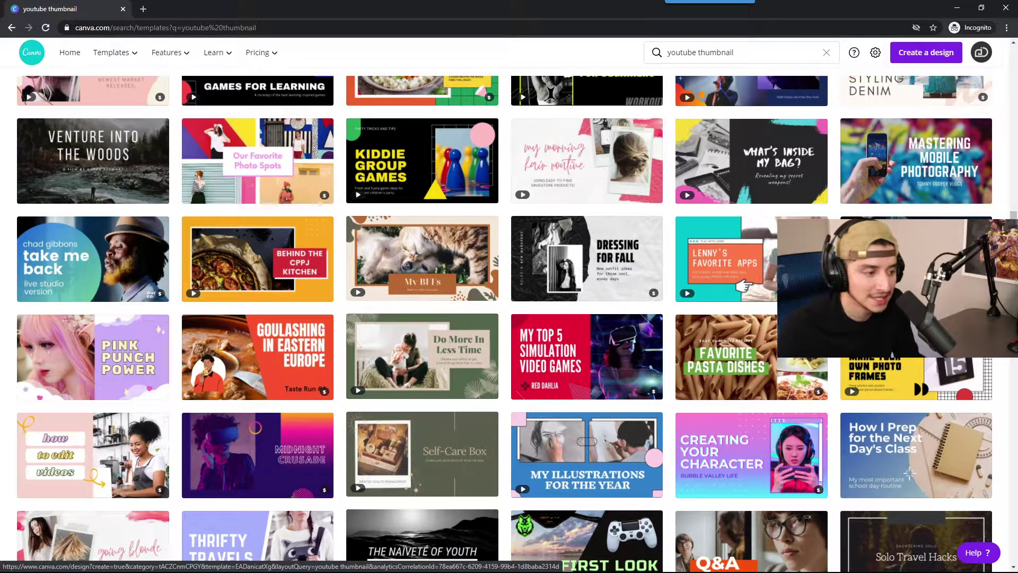
{"action": "left_click", "coordinate": [422, 259]}
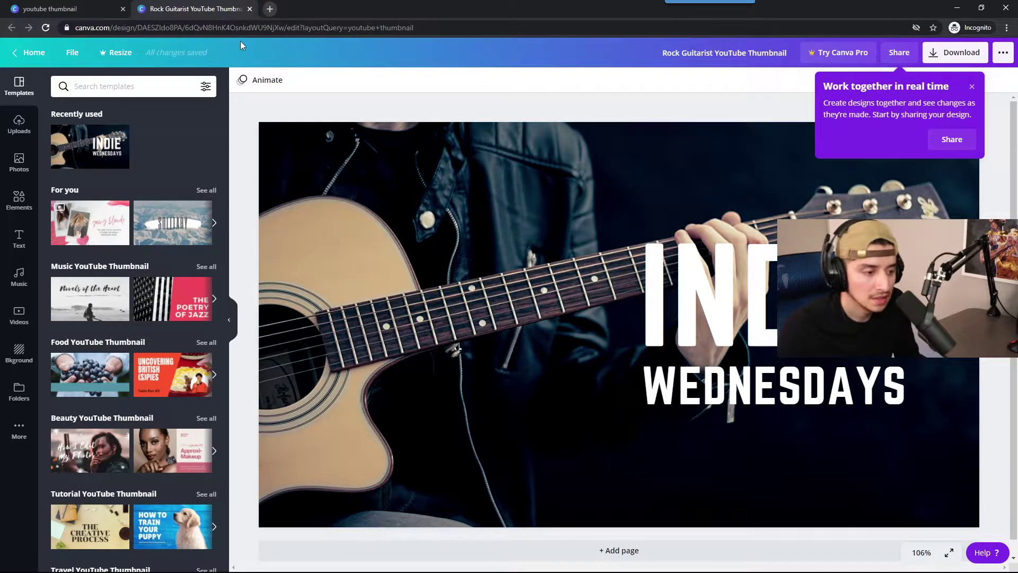
- Search Google Images for "rogue company" in a new browser tab and examine the game artwork for a possible background
{"action": "left_click", "coordinate": [271, 11]}
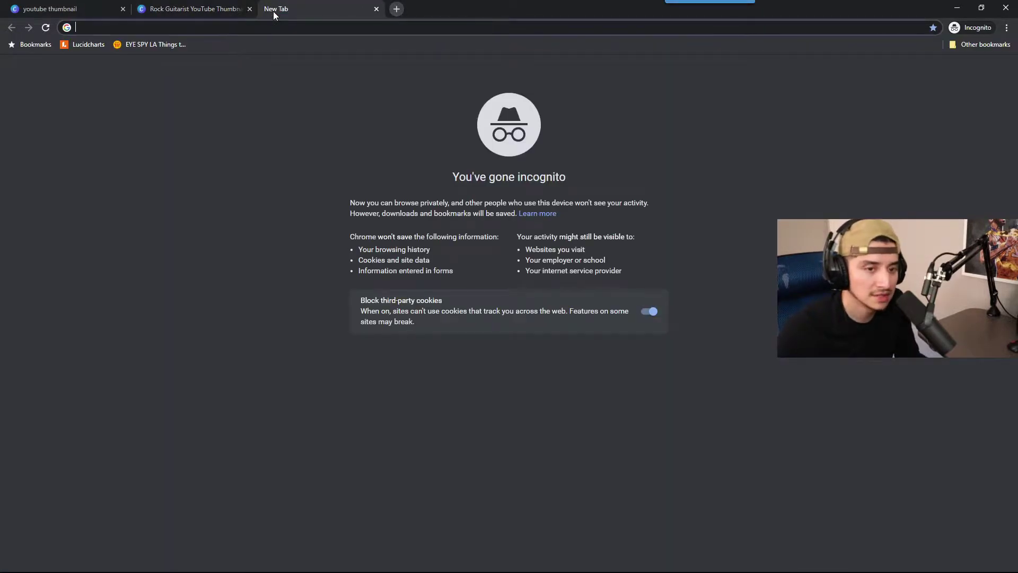
{"action": "type", "text": "rogue"}
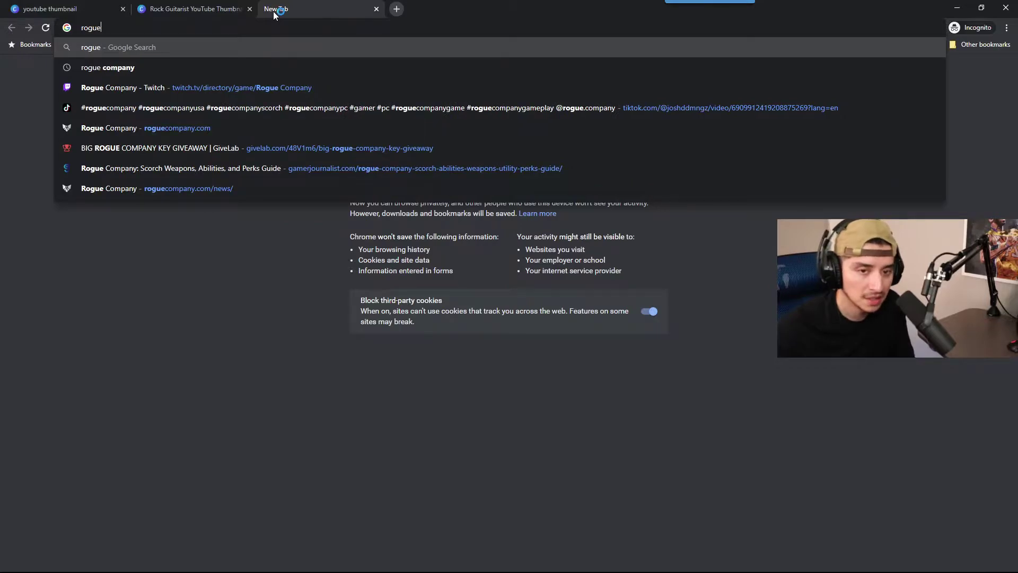
{"action": "type", "text": " company"}
{"action": "key", "text": "Return"}
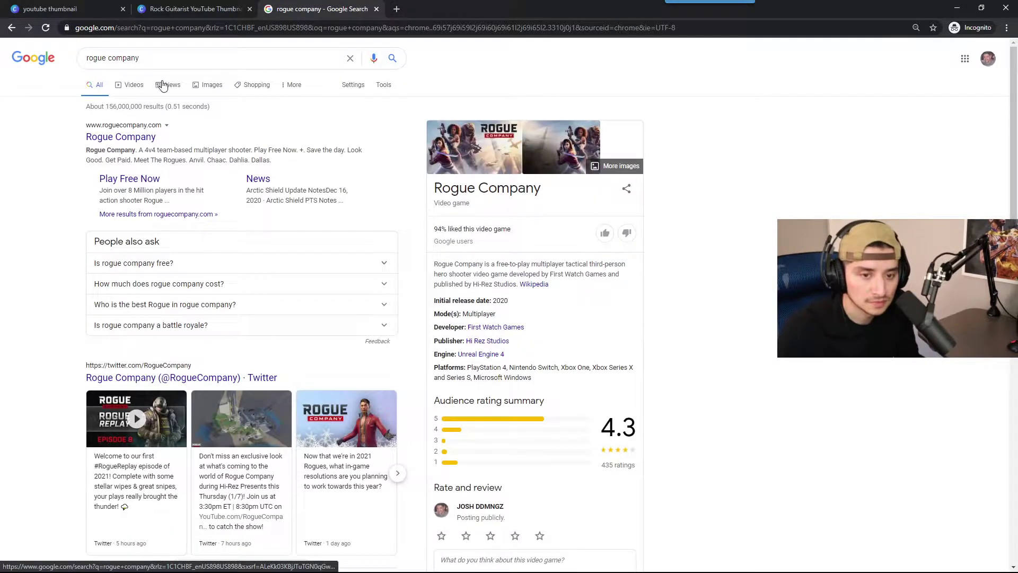
{"action": "left_click", "coordinate": [212, 88]}
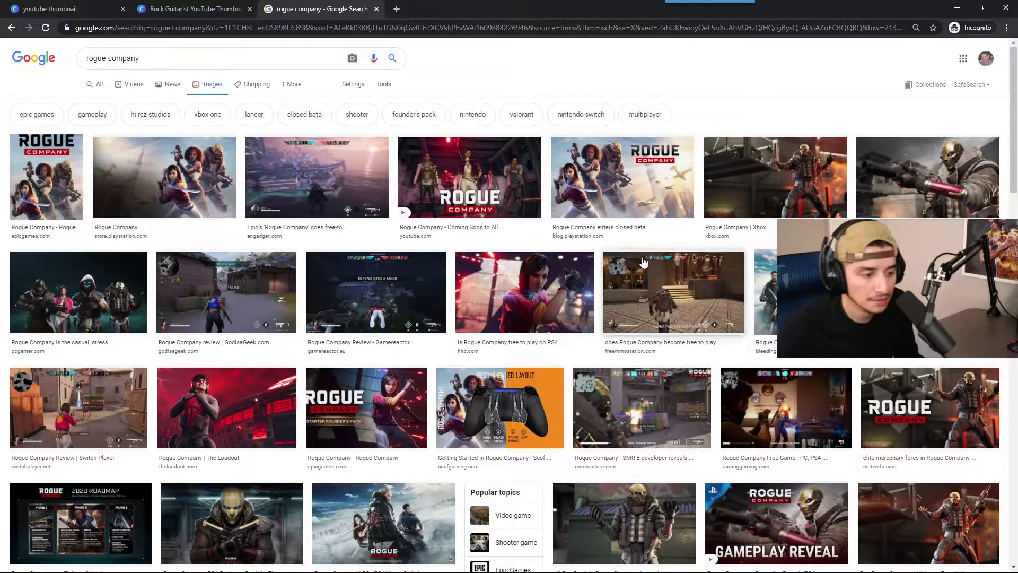
{"action": "scroll", "coordinate": [674, 432], "scroll_direction": "down", "scroll_amount": 5}
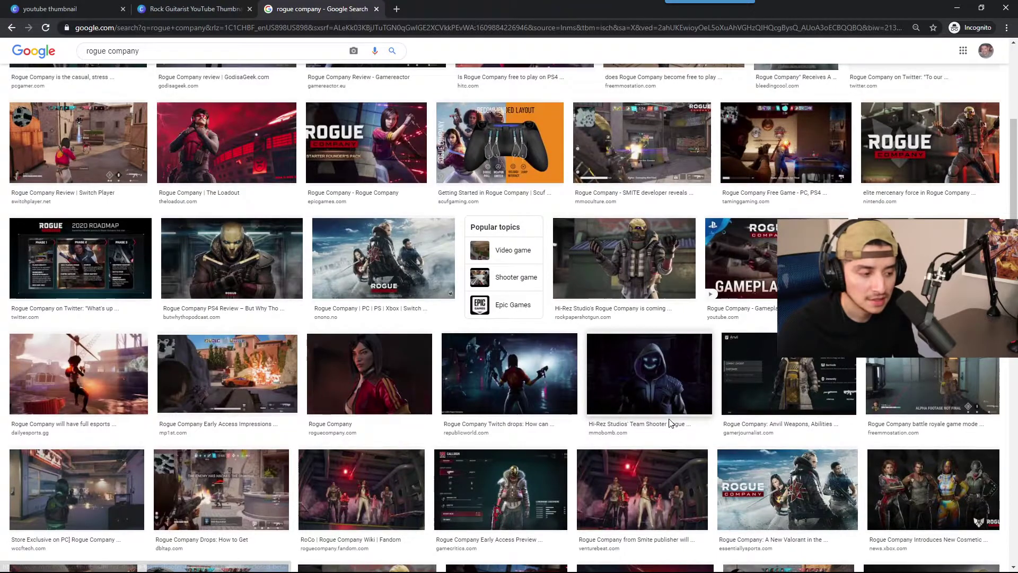
{"action": "scroll", "coordinate": [673, 432], "scroll_direction": "down", "scroll_amount": 5}
{"action": "scroll", "coordinate": [663, 413], "scroll_direction": "down", "scroll_amount": 5}
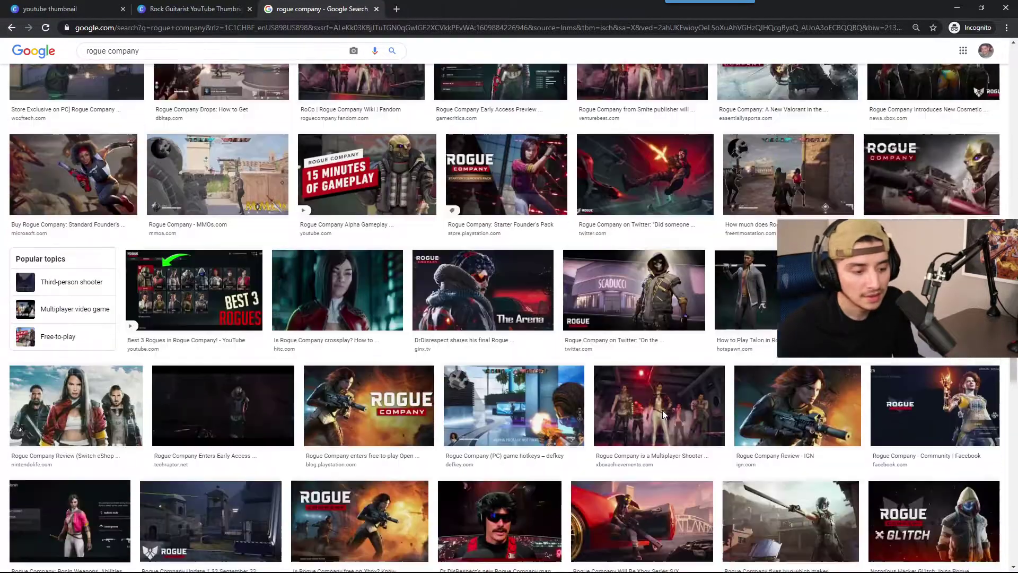
{"action": "scroll", "coordinate": [663, 412], "scroll_direction": "down", "scroll_amount": 5}
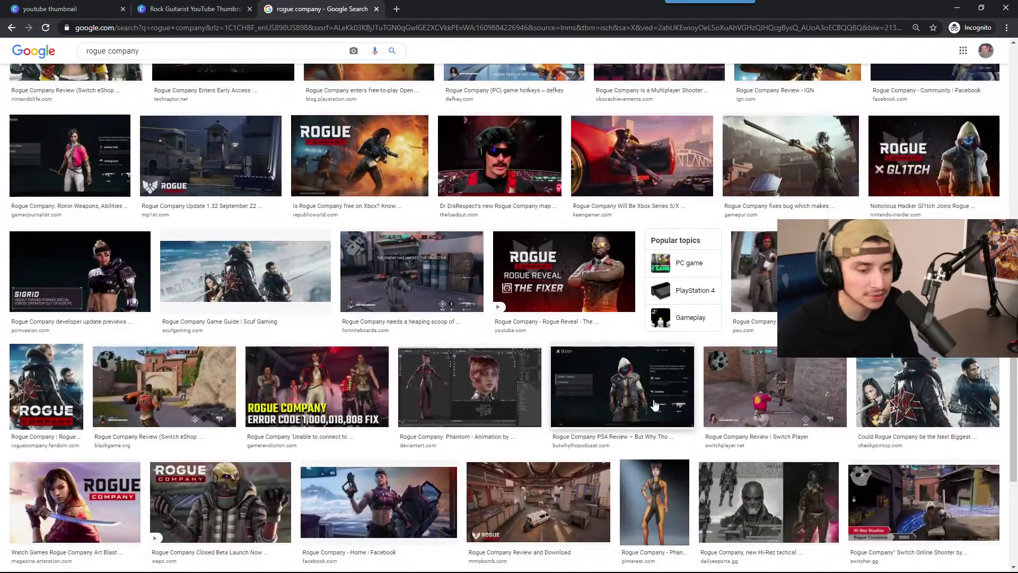
{"action": "scroll", "coordinate": [655, 404], "scroll_direction": "up", "scroll_amount": 5}
{"action": "scroll", "coordinate": [655, 404], "scroll_direction": "up", "scroll_amount": 15}
- Search Google for "artstation" and open the ArtStation website from the web results
{"action": "left_click", "coordinate": [228, 63]}
{"action": "type", "text": "art"}
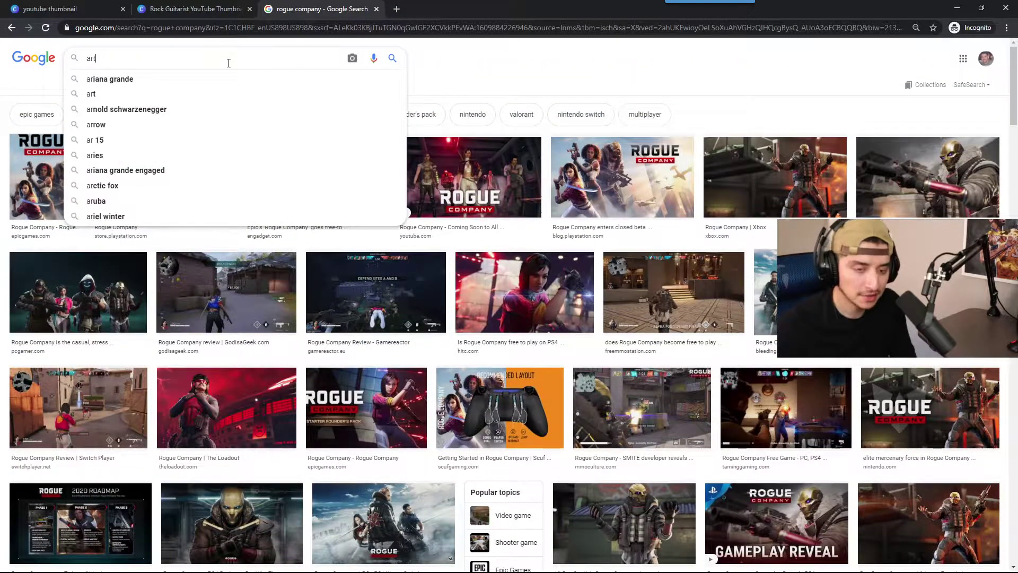
{"action": "type", "text": "station"}
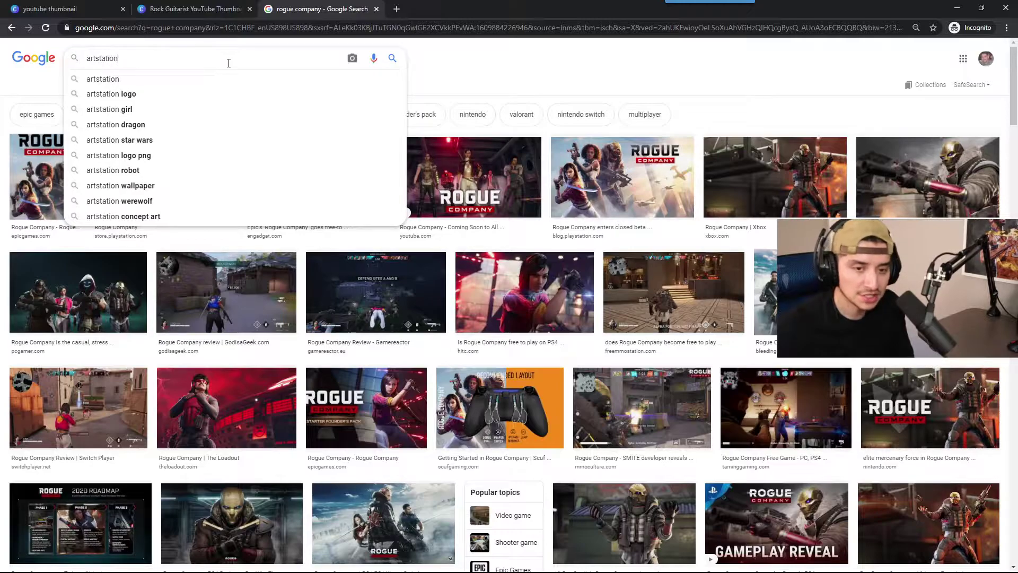
{"action": "key", "text": "Return"}
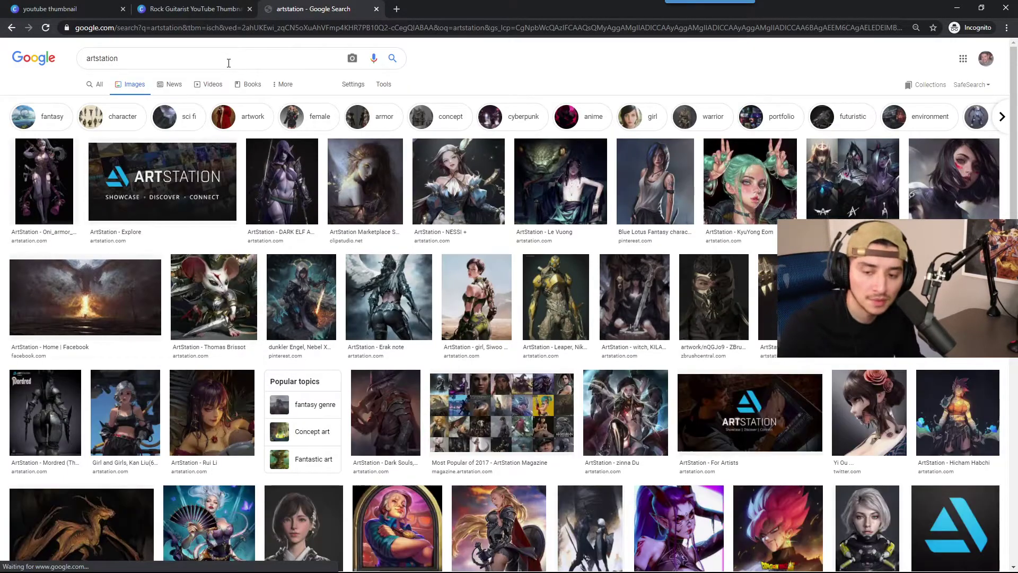
{"action": "left_click", "coordinate": [97, 85]}
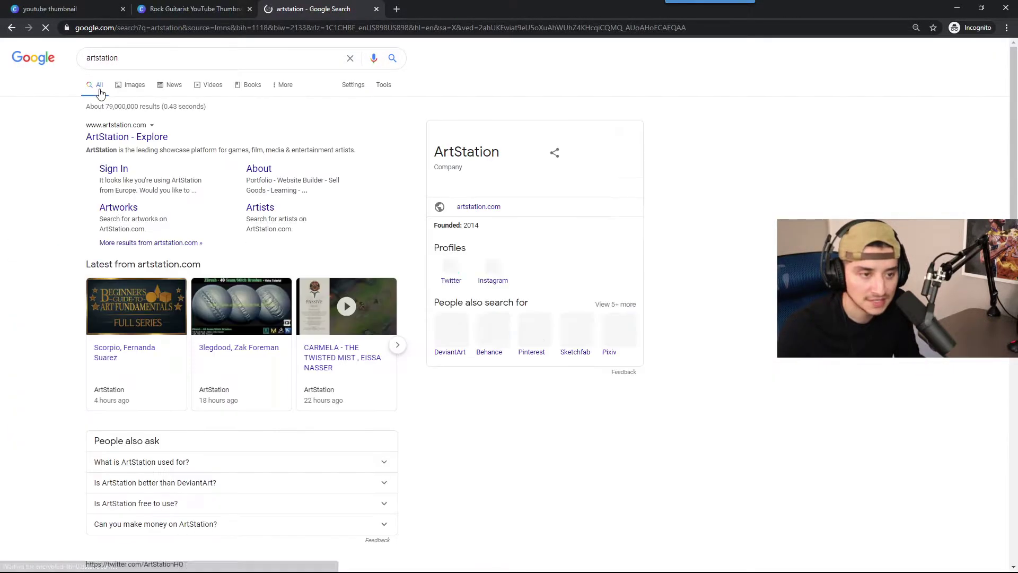
{"action": "left_click", "coordinate": [136, 139]}
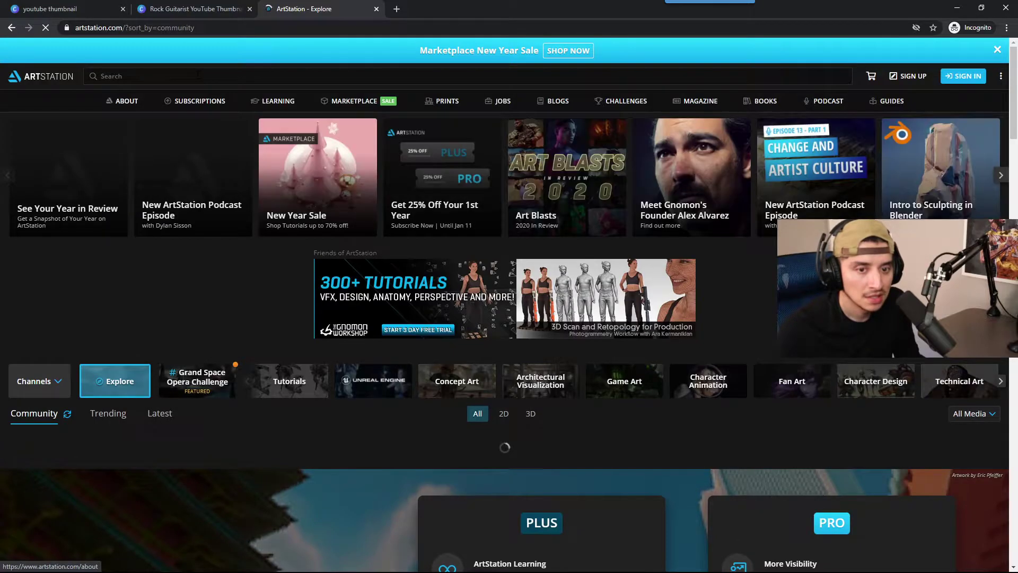
- Search ArtStation for "rogue company", dismissing the special offer and the gift card sign-up pop-ups
{"action": "left_click", "coordinate": [198, 75]}
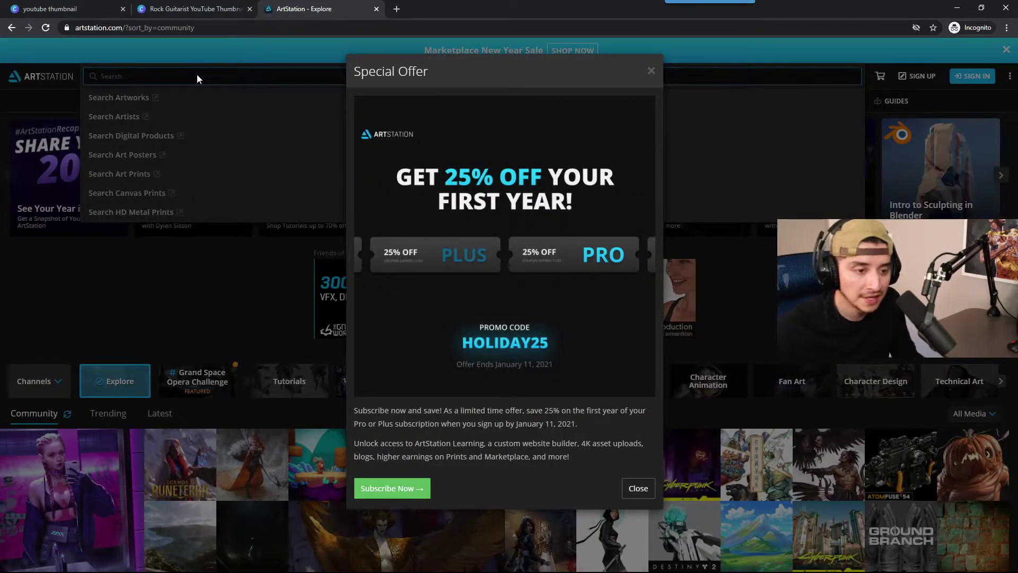
{"action": "left_click", "coordinate": [652, 71]}
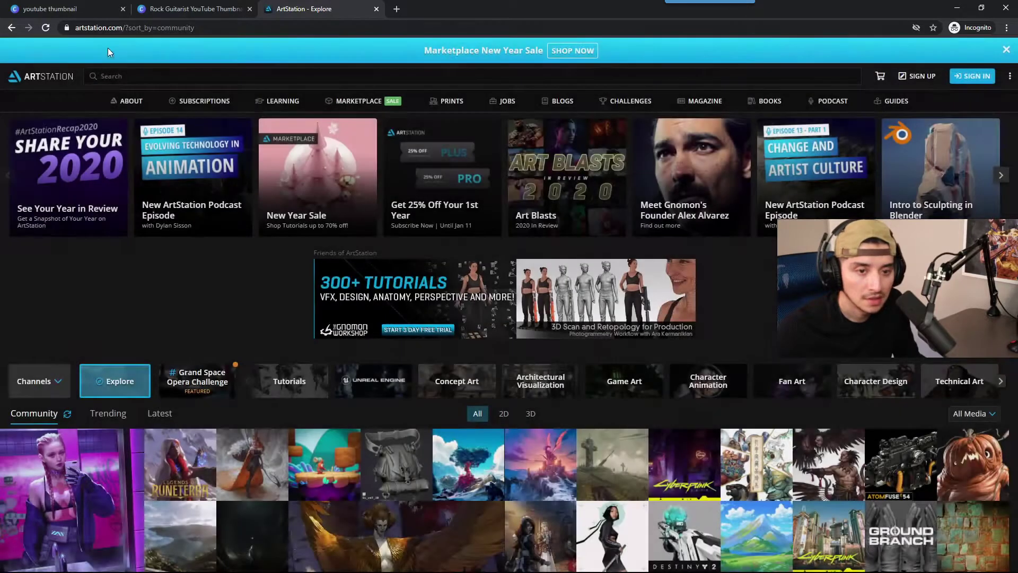
{"action": "type", "text": "rogue company"}
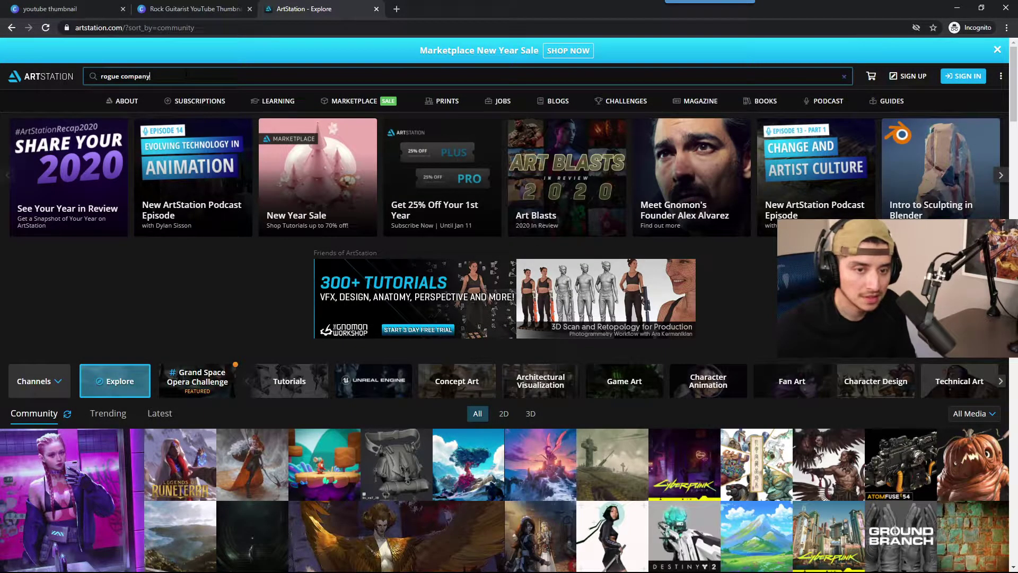
{"action": "key", "text": "Return"}
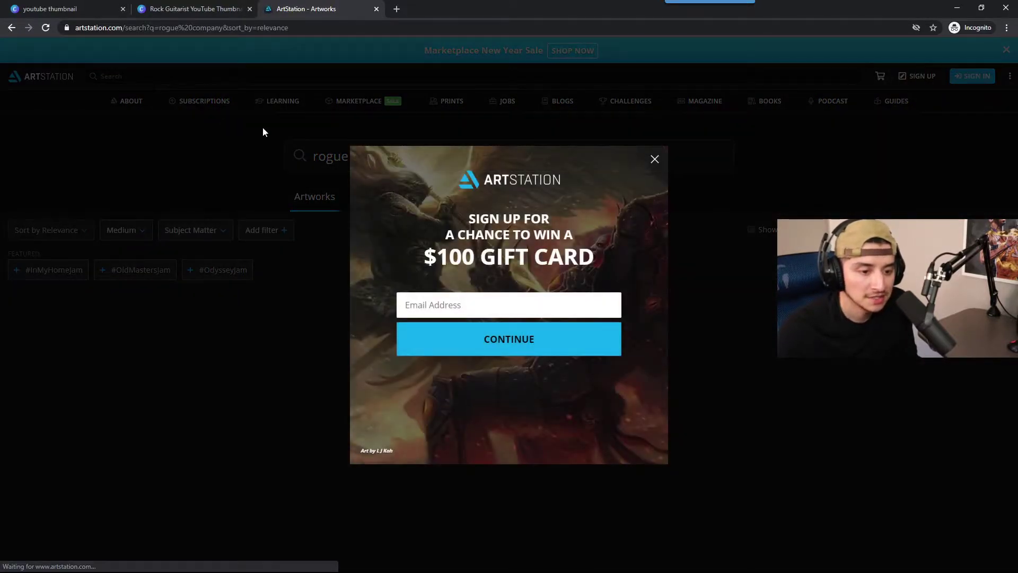
{"action": "left_click", "coordinate": [653, 158]}
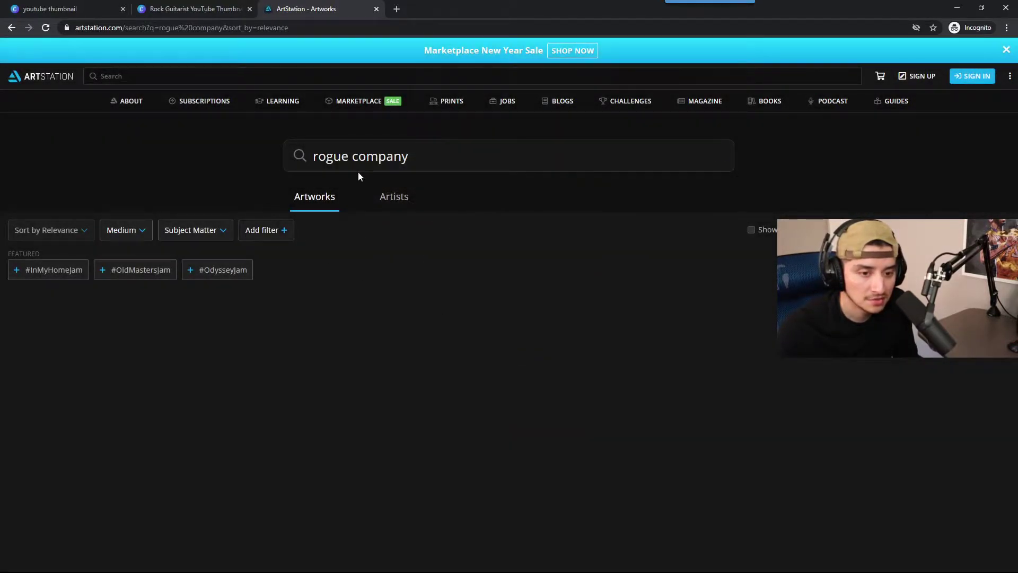
- Switch to the artist results, open the Chimera Lighting artwork of the first artist and copy its image
{"action": "left_click", "coordinate": [412, 151]}
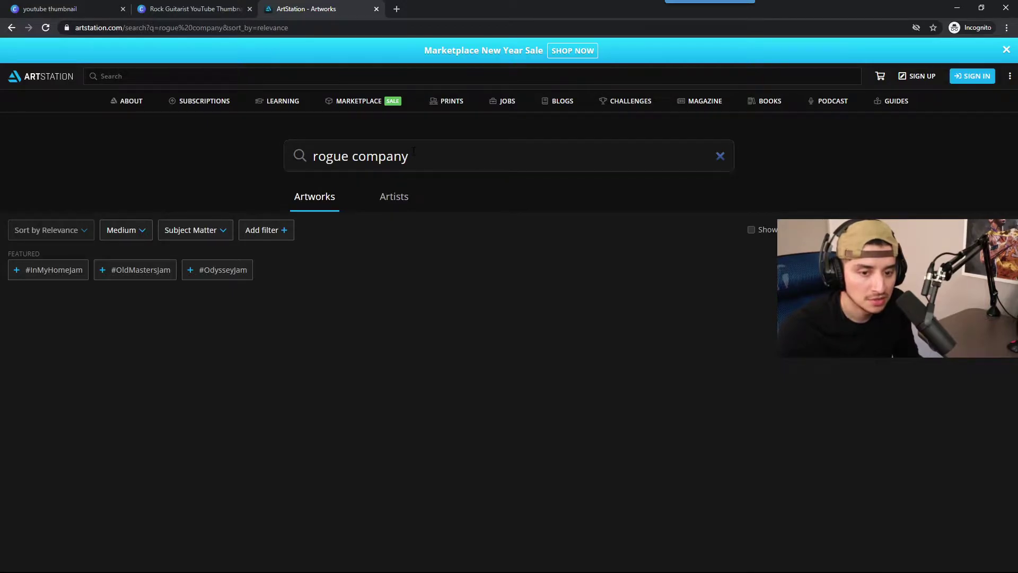
{"action": "left_click", "coordinate": [393, 198]}
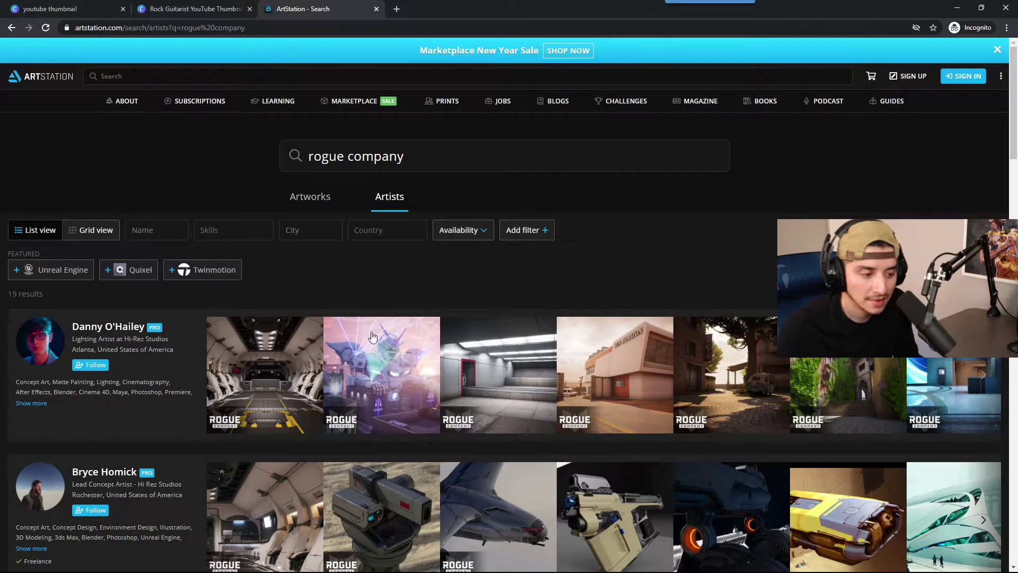
{"action": "left_click", "coordinate": [276, 367]}
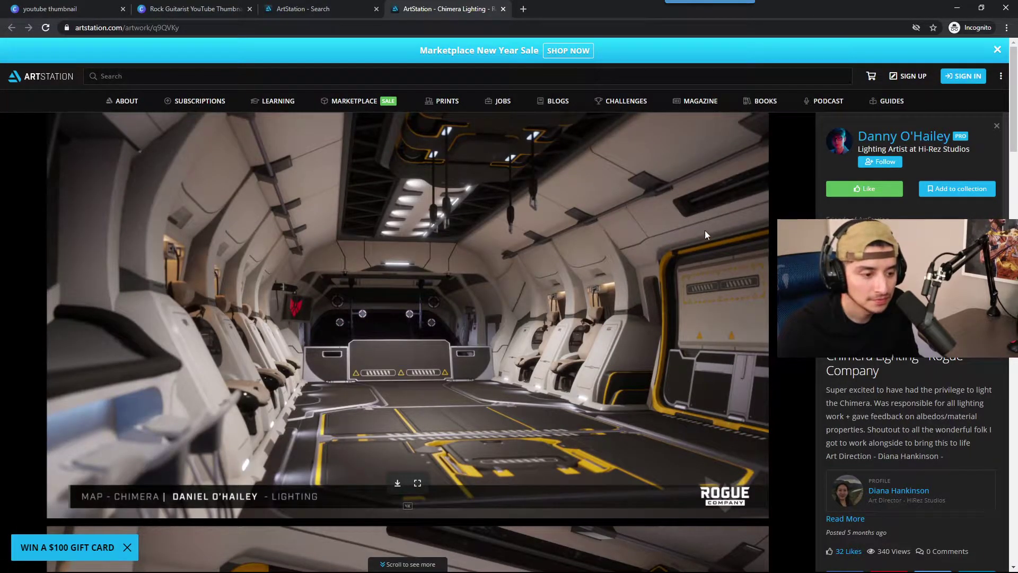
{"action": "right_click", "coordinate": [730, 220]}
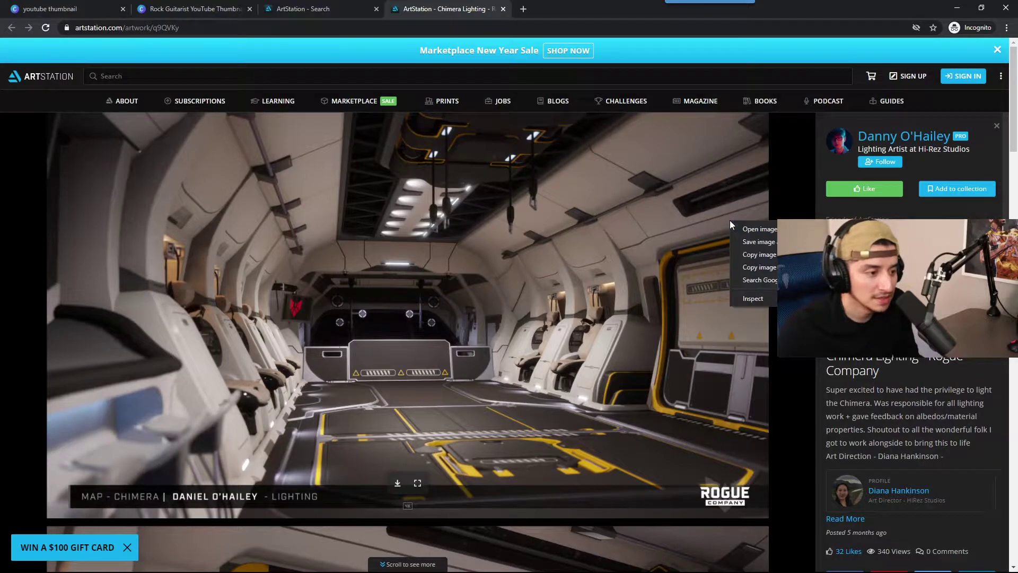
{"action": "left_click", "coordinate": [763, 256]}
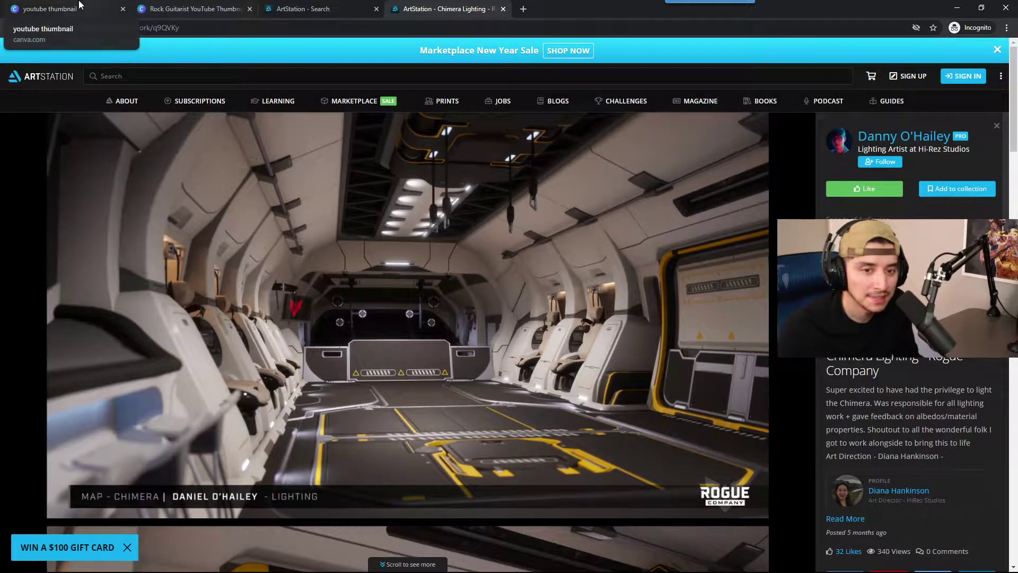
- Return to the Rock Guitarist thumbnail design in Canva and delete its guitarist background photo
{"action": "left_click", "coordinate": [64, 8]}
{"action": "left_click", "coordinate": [183, 7]}
{"action": "left_click", "coordinate": [539, 220]}
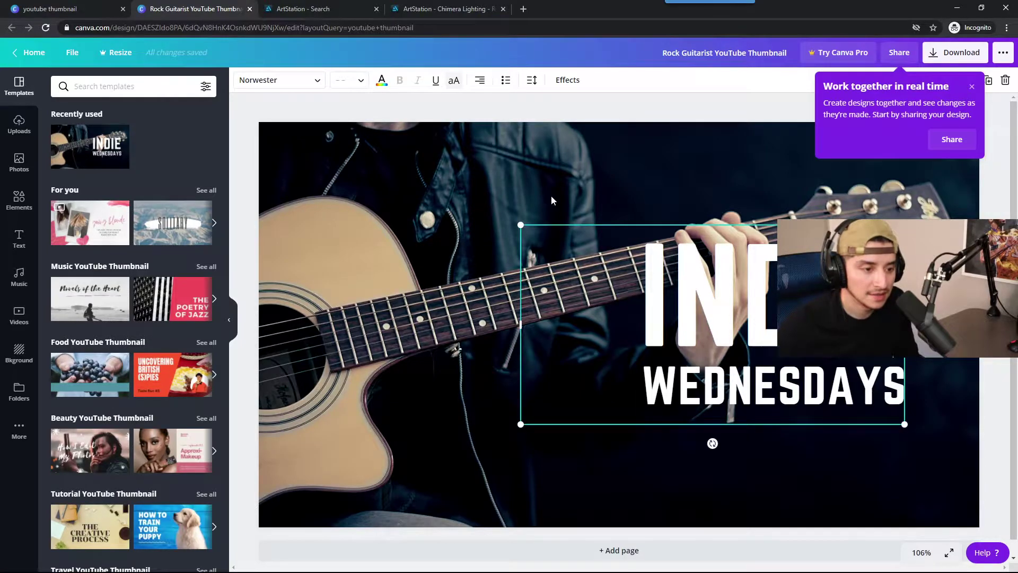
{"action": "double_click", "coordinate": [550, 192]}
{"action": "key", "text": "Delete"}
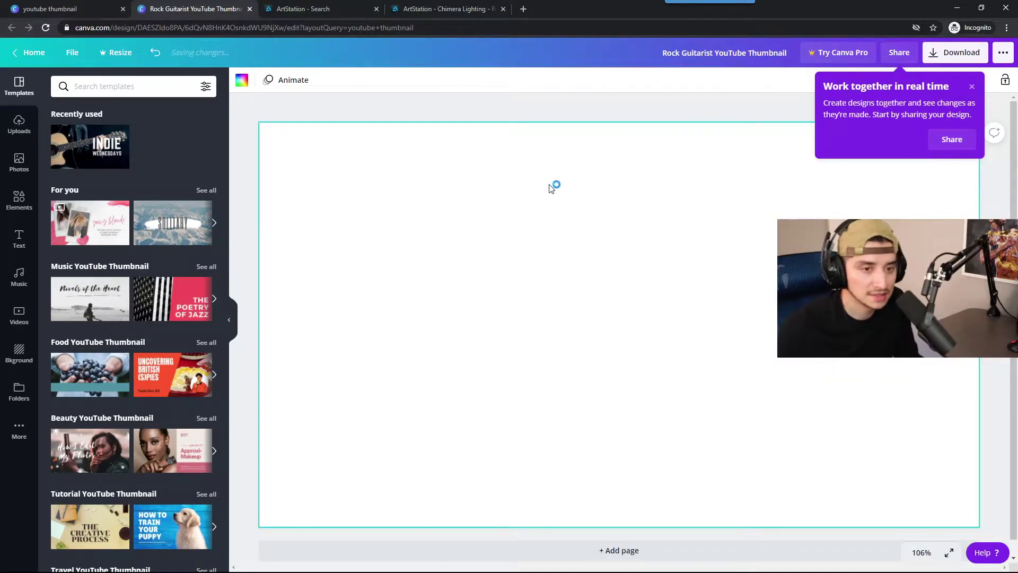
- Paste the copied Chimera image behind the text, align it to the page's upper-left corner, then enlarge and shift it as the background
{"action": "left_click_drag", "start_coordinate": [474, 223], "coordinate": [383, 172]}
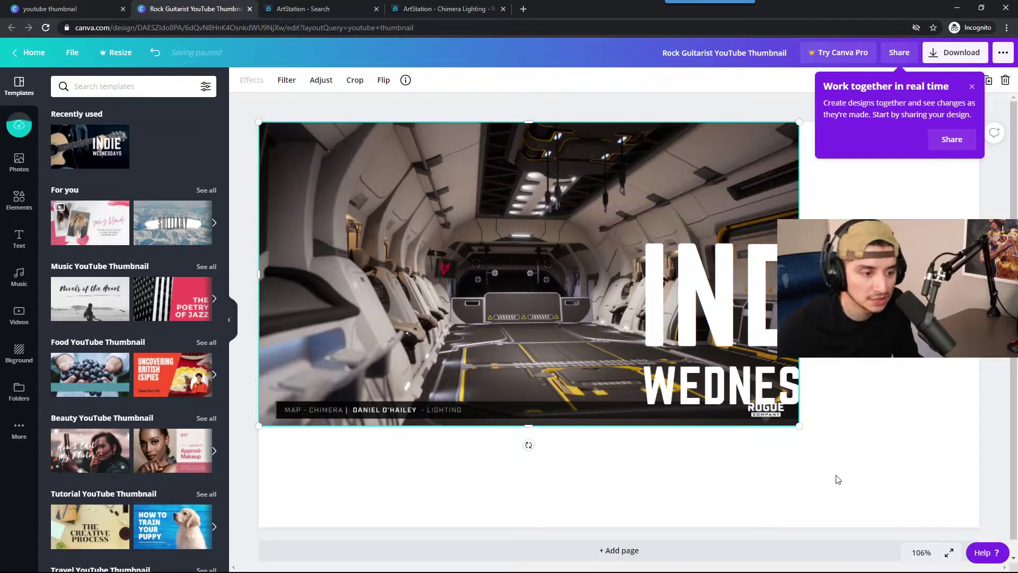
{"action": "left_click_drag", "start_coordinate": [797, 425], "coordinate": [1013, 569]}
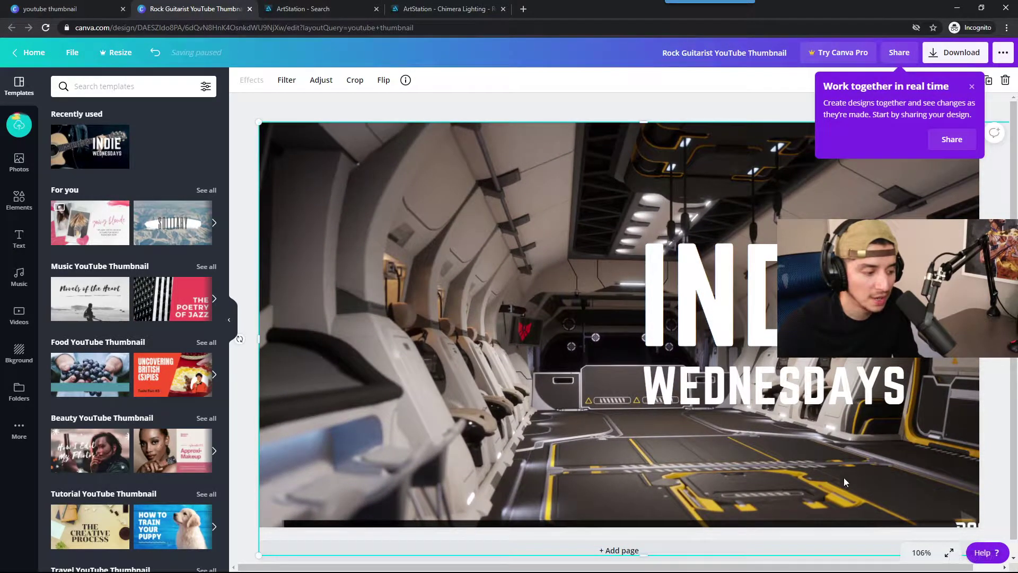
{"action": "left_click_drag", "start_coordinate": [835, 483], "coordinate": [827, 492]}
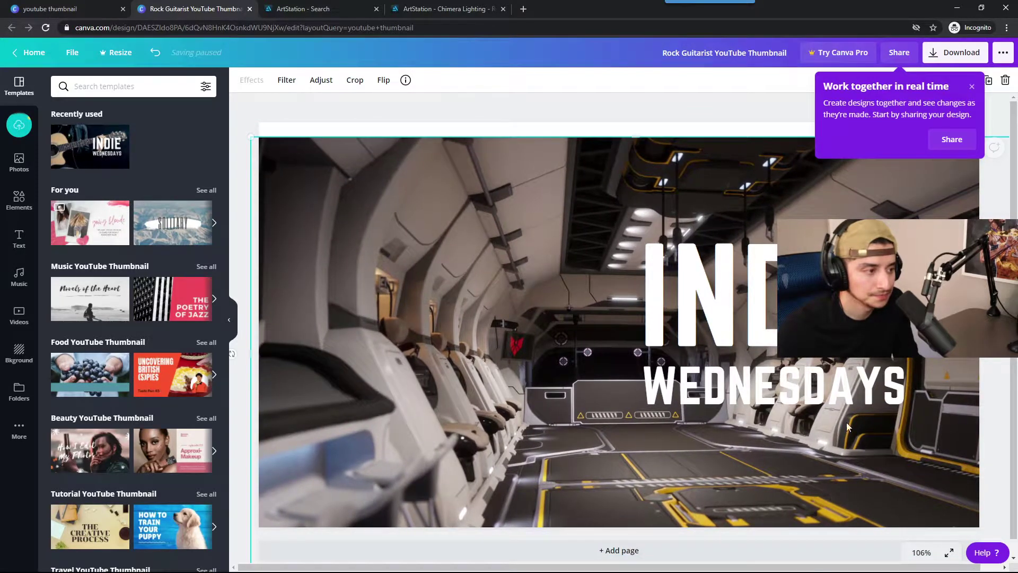
- Dismiss the real-time collaboration tip and move the "INDIE WEDNESDAYS" text to the horizontal middle of the thumbnail
{"action": "left_click", "coordinate": [972, 86]}
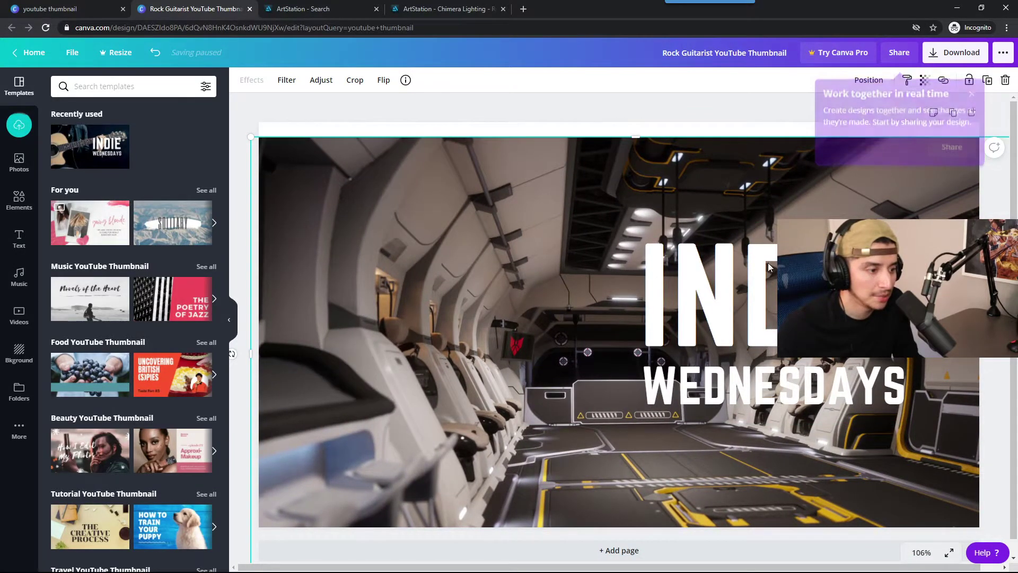
{"action": "left_click_drag", "start_coordinate": [730, 330], "coordinate": [622, 294]}
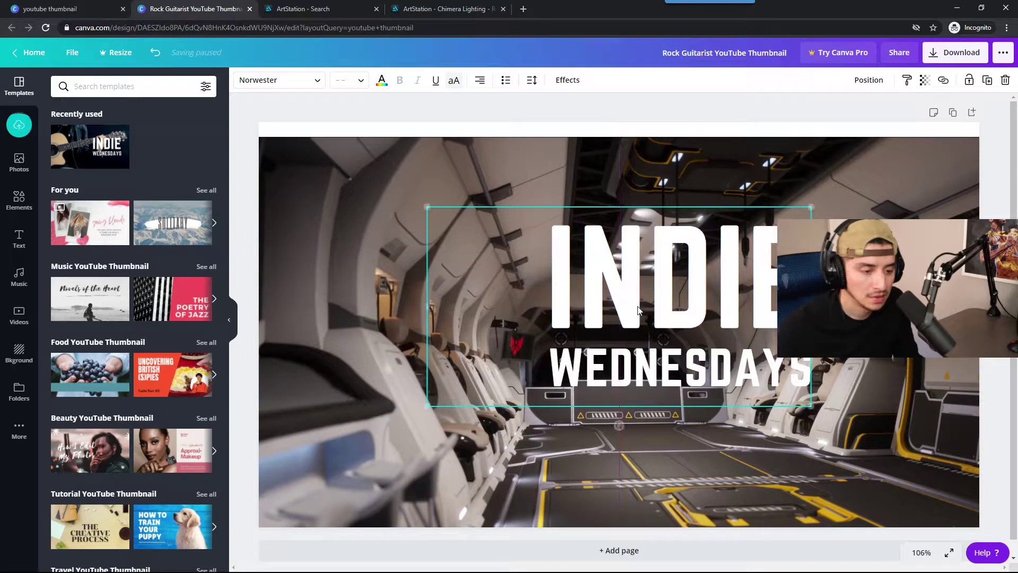
{"action": "double_click", "coordinate": [641, 304]}
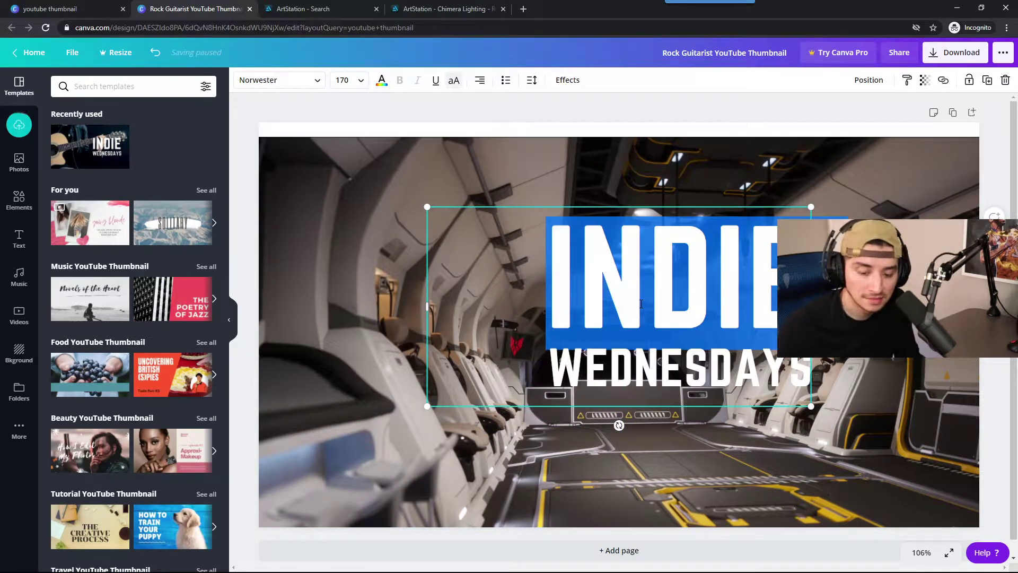
{"action": "type", "text": "AN"}
{"action": "key", "text": "BackSpace"}
{"action": "key", "text": "BackSpace"}
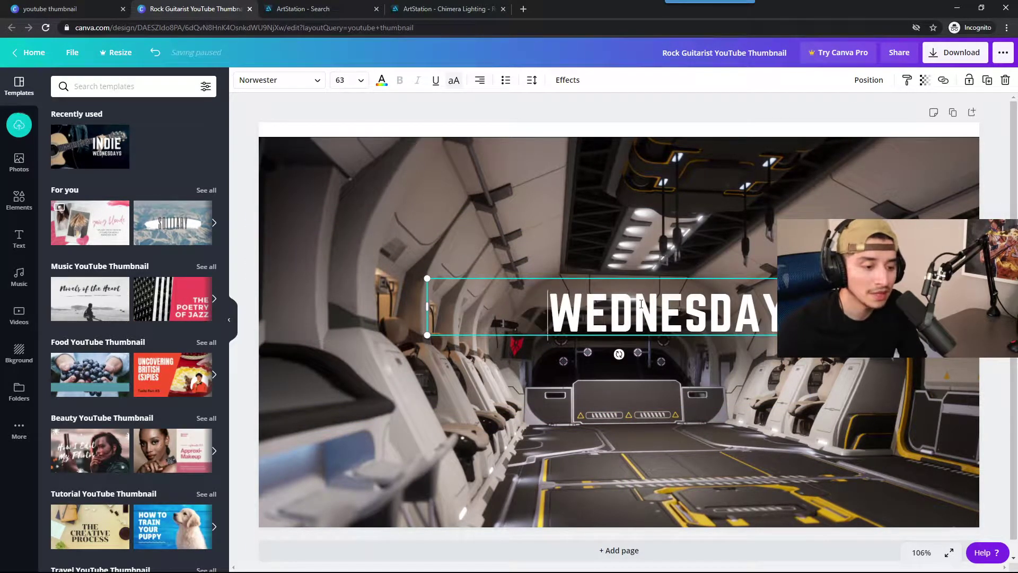
{"action": "key", "text": "ctrl+z"}
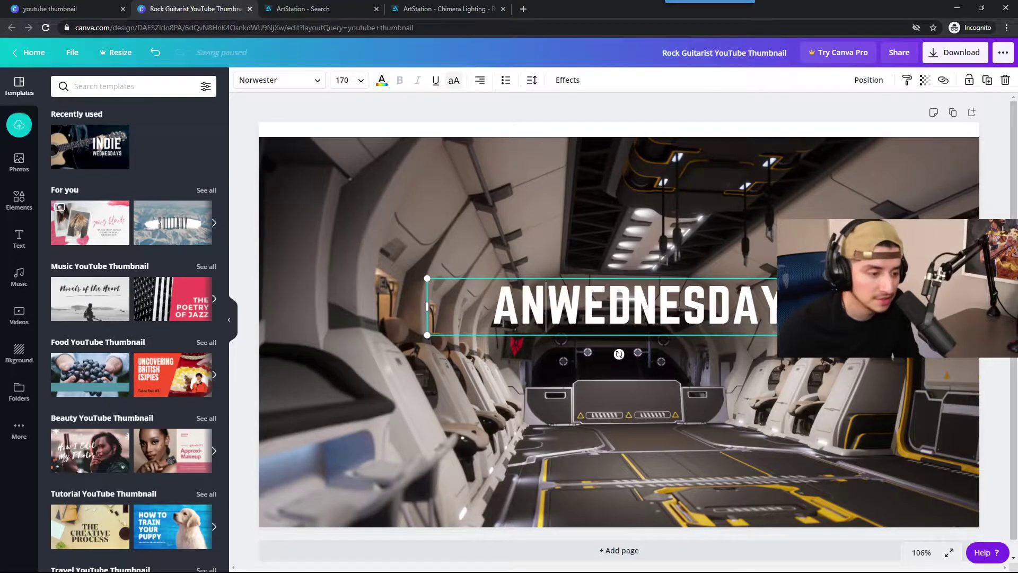
{"action": "key", "text": "ctrl+z"}
- Replace the word "INDIE" with "ANVIL" and the word "WEDNESDAYS" with "STRONG OP GAMEPLAY" in the thumbnail text
{"action": "double_click", "coordinate": [668, 284]}
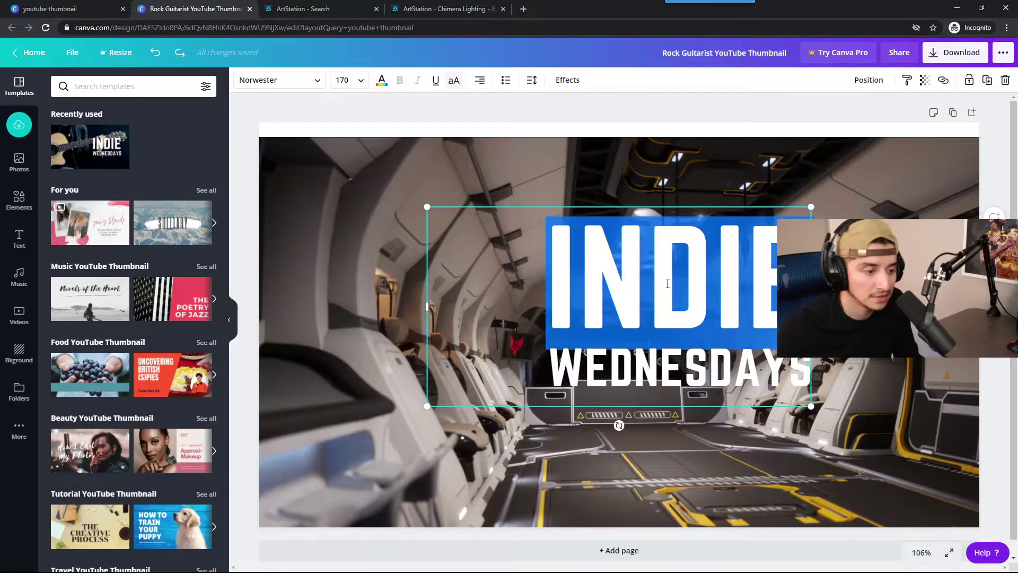
{"action": "type", "text": "ANVIL"}
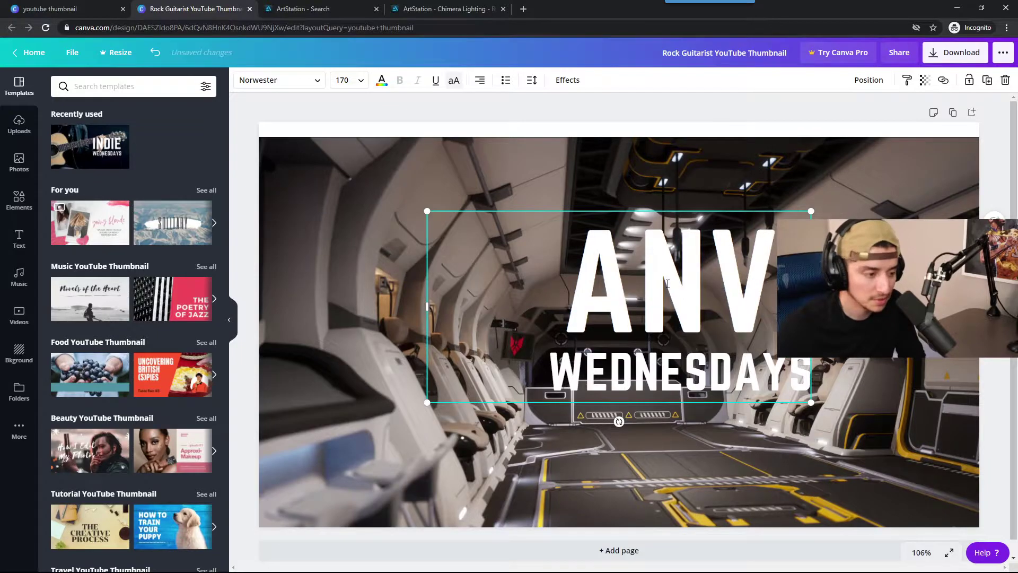
{"action": "double_click", "coordinate": [723, 390]}
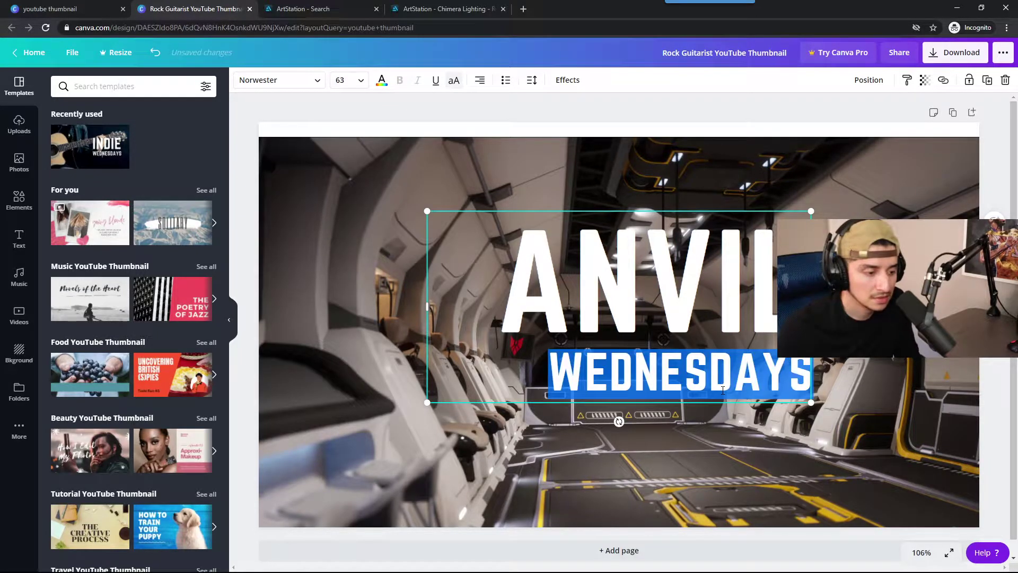
{"action": "type", "text": "STROP"}
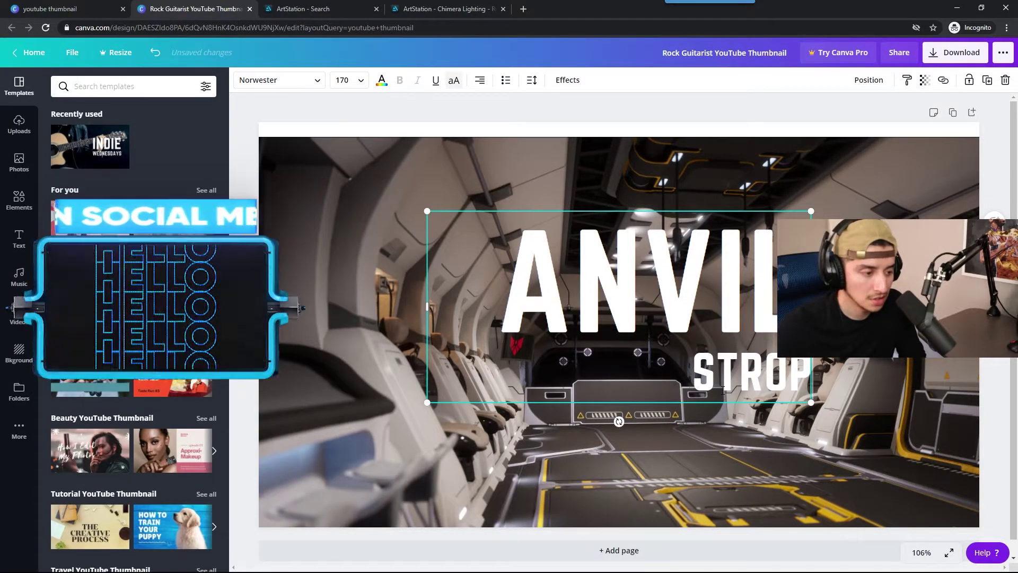
{"action": "key", "text": "BackSpace"}
{"action": "type", "text": "NG OP"}
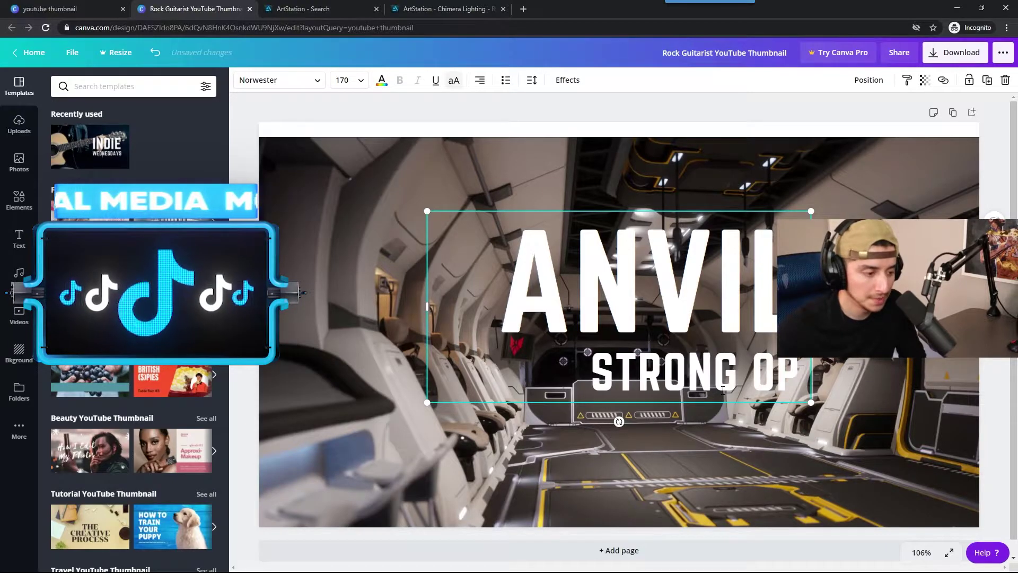
{"action": "type", "text": " GAMEPLA"}
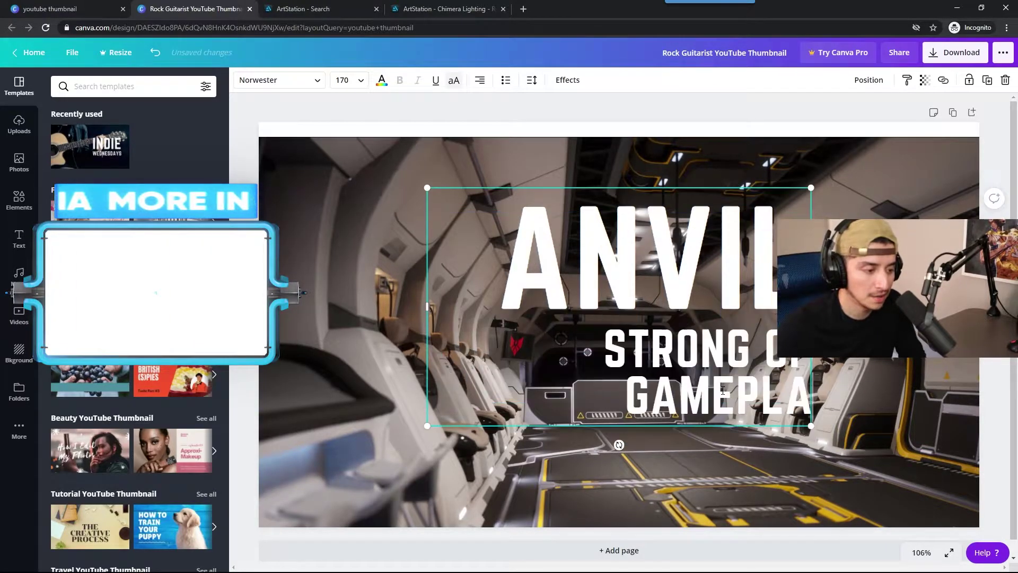
{"action": "type", "text": "Y"}
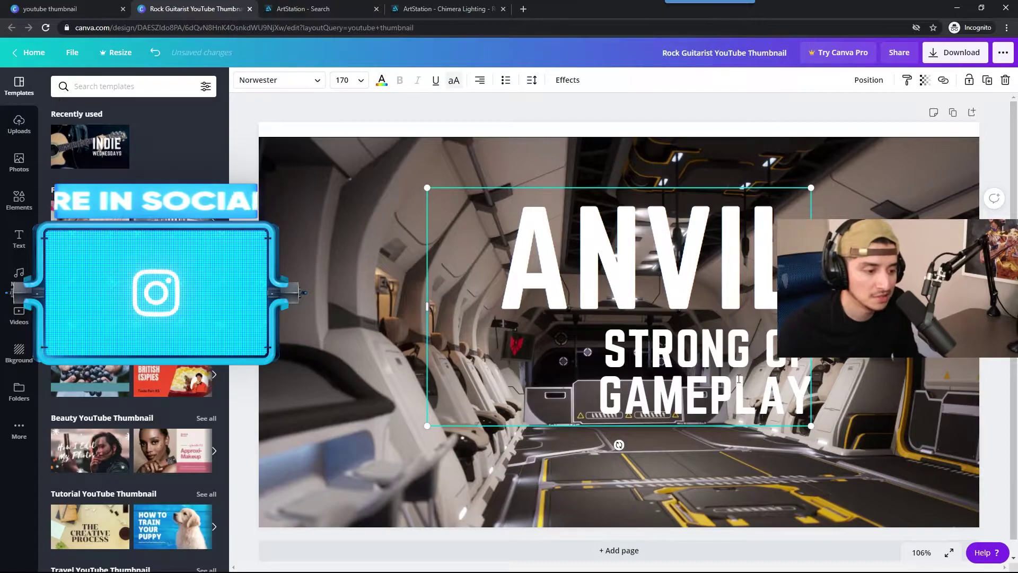
- Widen the title's text box until "STRONG OP GAMEPLAY" fits on a single line below "ANVIL"
{"action": "left_click_drag", "start_coordinate": [811, 307], "coordinate": [771, 326]}
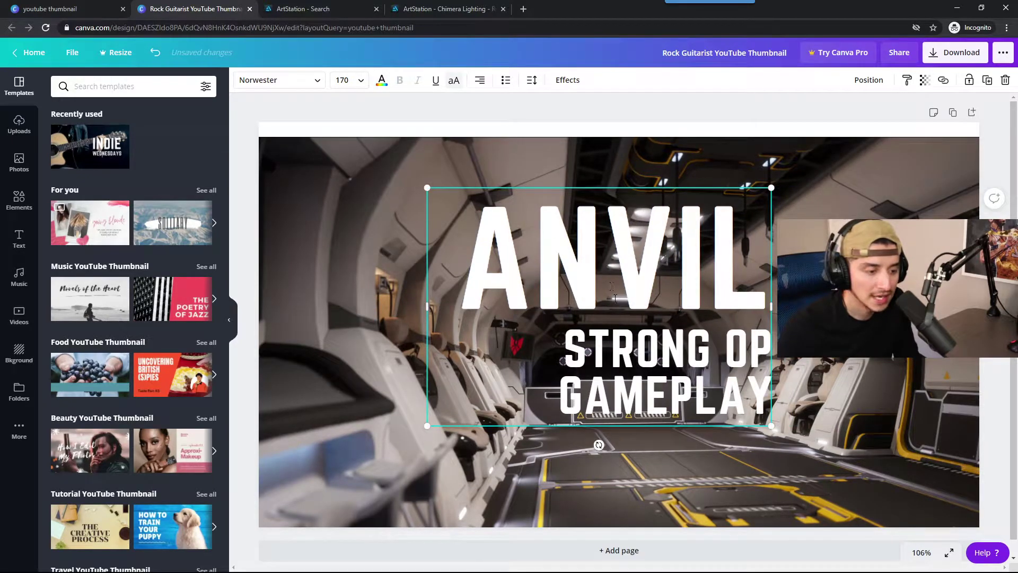
{"action": "double_click", "coordinate": [575, 260]}
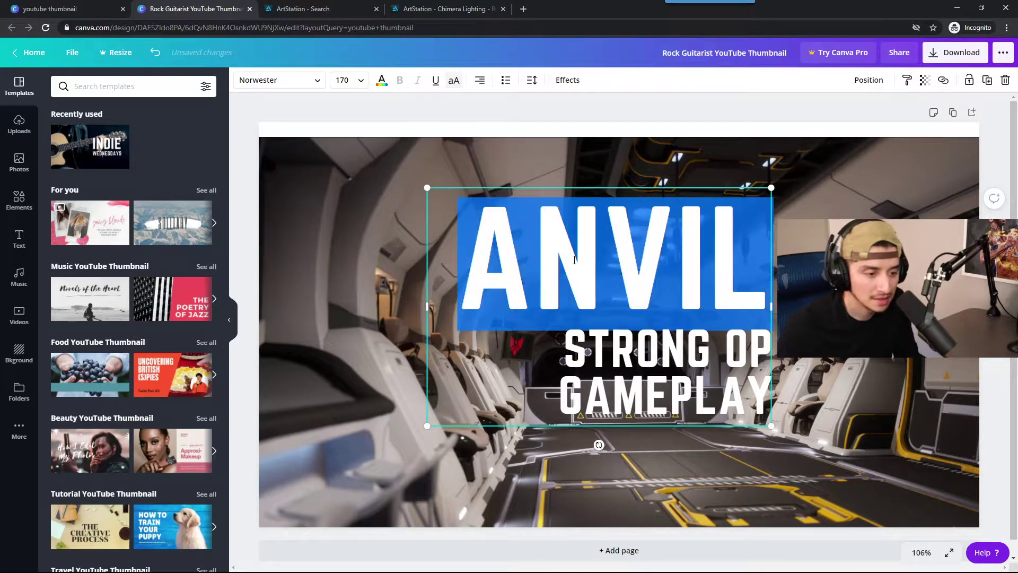
{"action": "triple_click", "coordinate": [637, 342]}
{"action": "left_click_drag", "start_coordinate": [776, 313], "coordinate": [813, 313]}
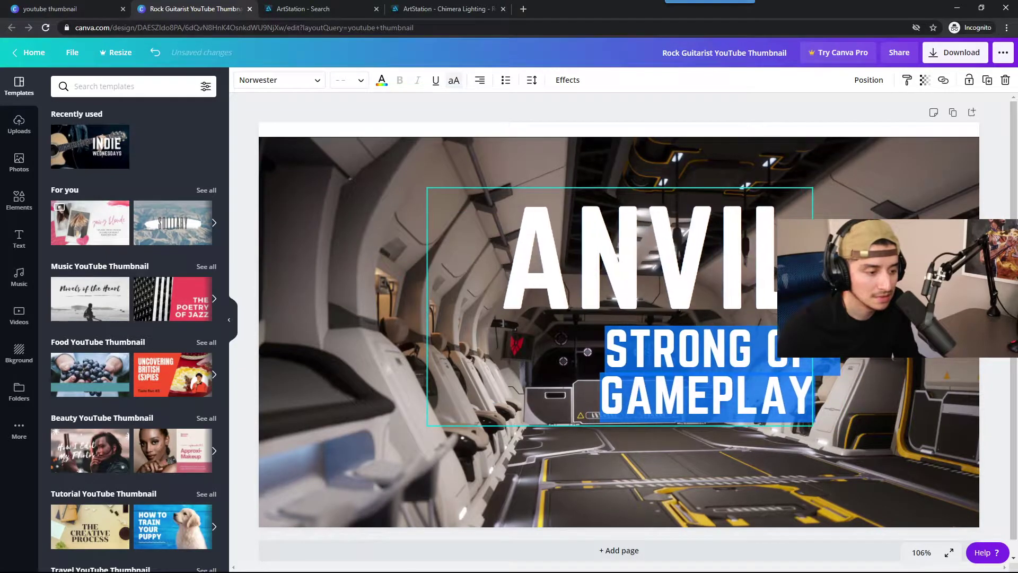
{"action": "left_click", "coordinate": [718, 264]}
{"action": "left_click_drag", "start_coordinate": [812, 307], "coordinate": [894, 306]}
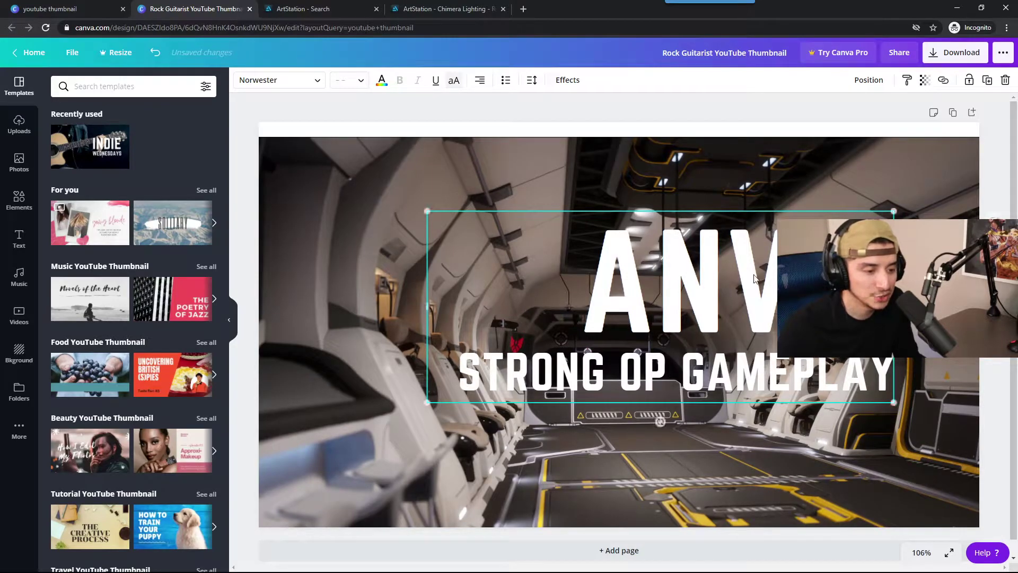
- Change the alignment of both title lines so they start at the text box's left edge
{"action": "left_click_drag", "start_coordinate": [570, 275], "coordinate": [891, 371]}
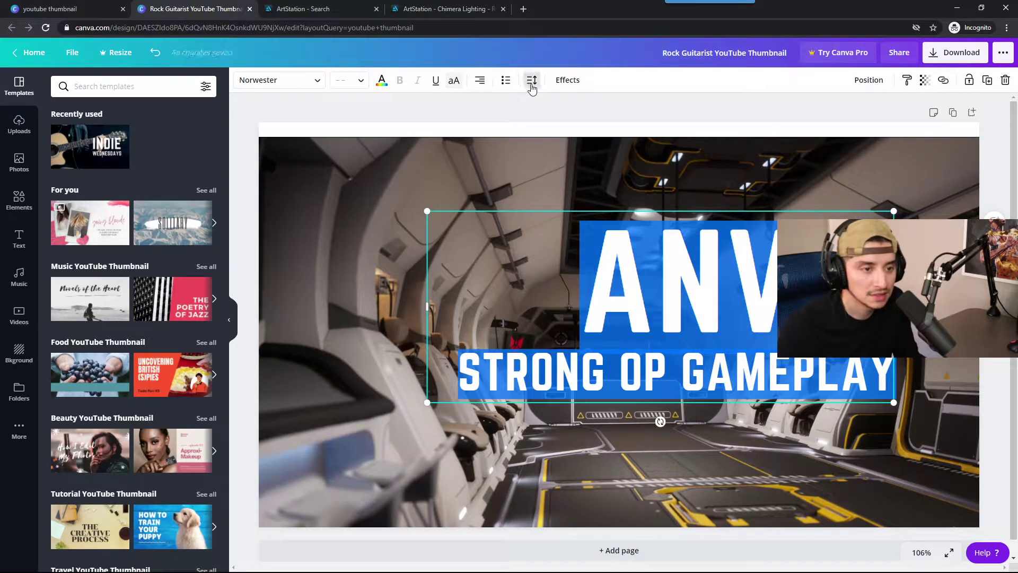
{"action": "left_click", "coordinate": [484, 86]}
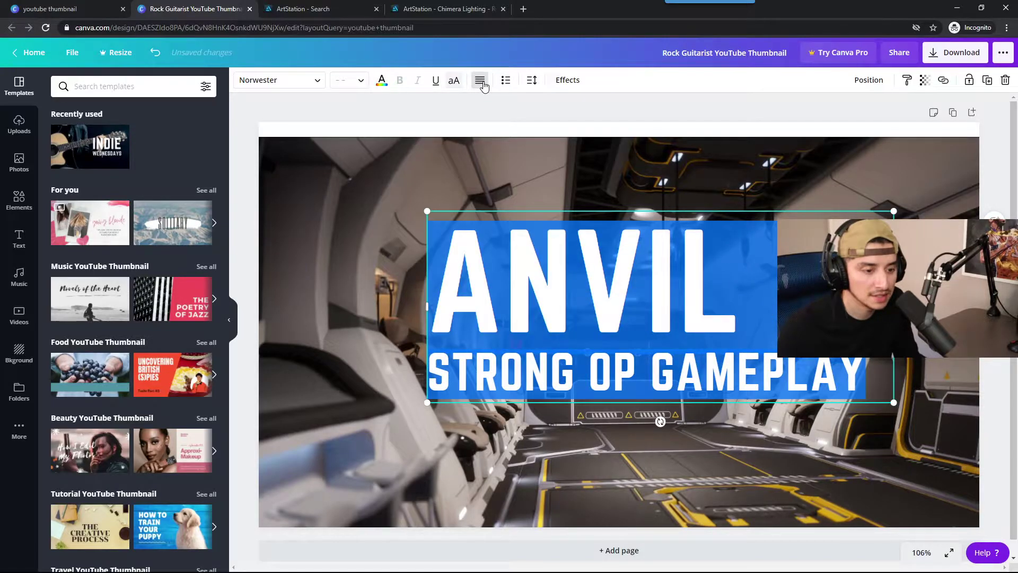